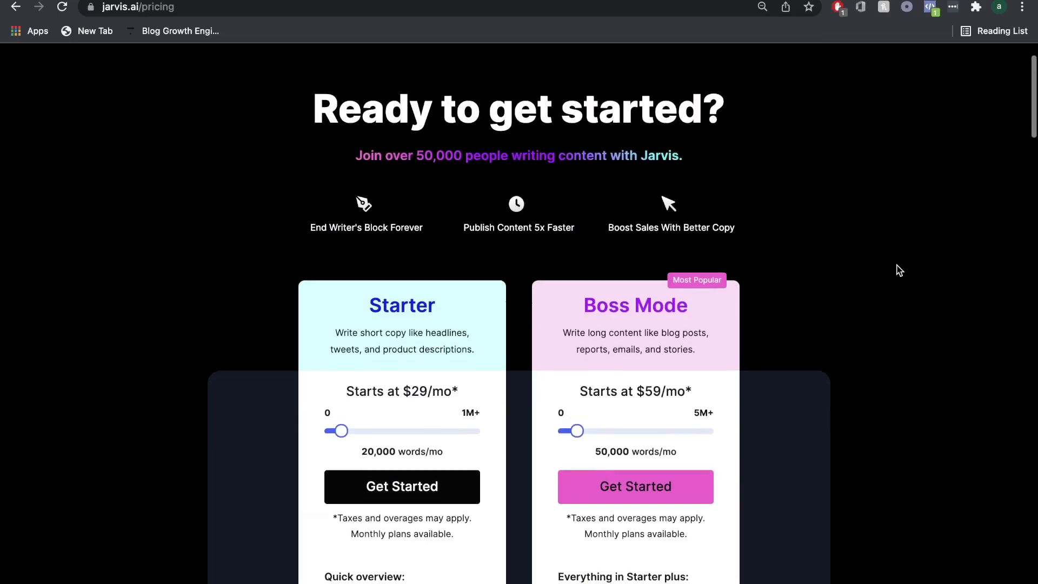
Check plan price estimates for 44,000 words per month on Starter and 113,000 words per month on Boss Mode
scroll(897, 268, down, 5)
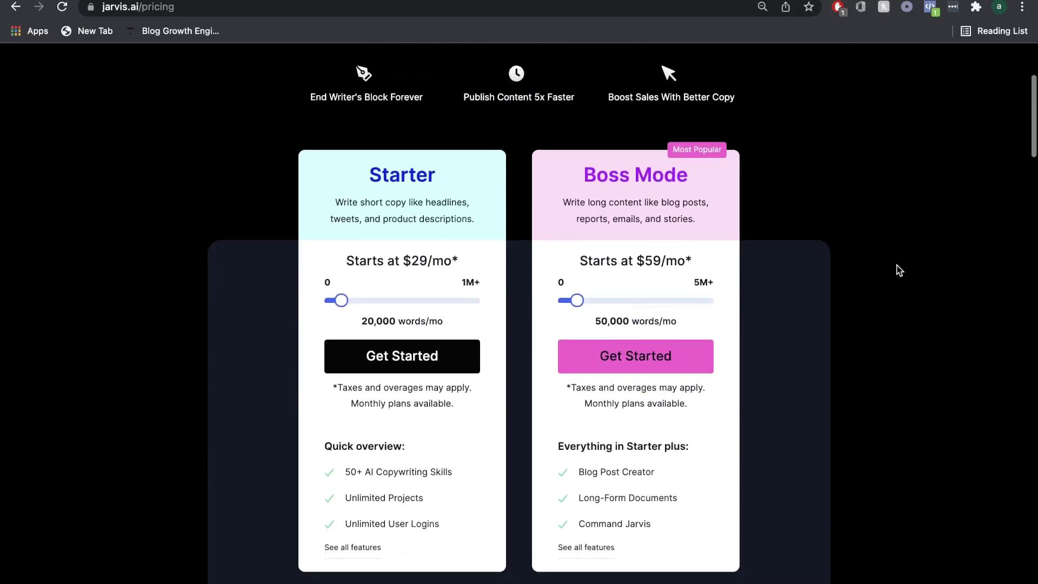
scroll(897, 269, down, 2)
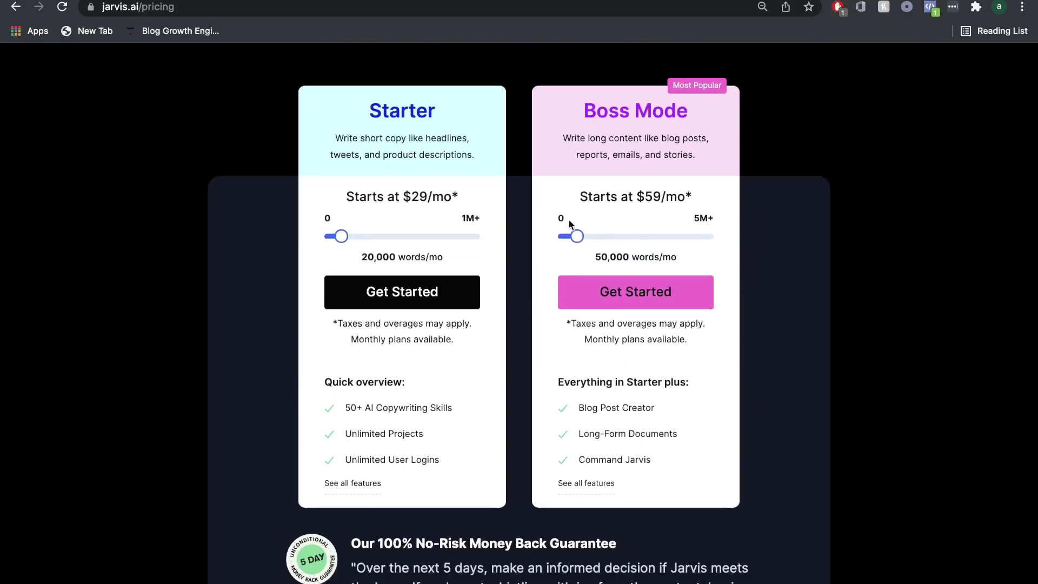
drag(342, 240, 355, 238)
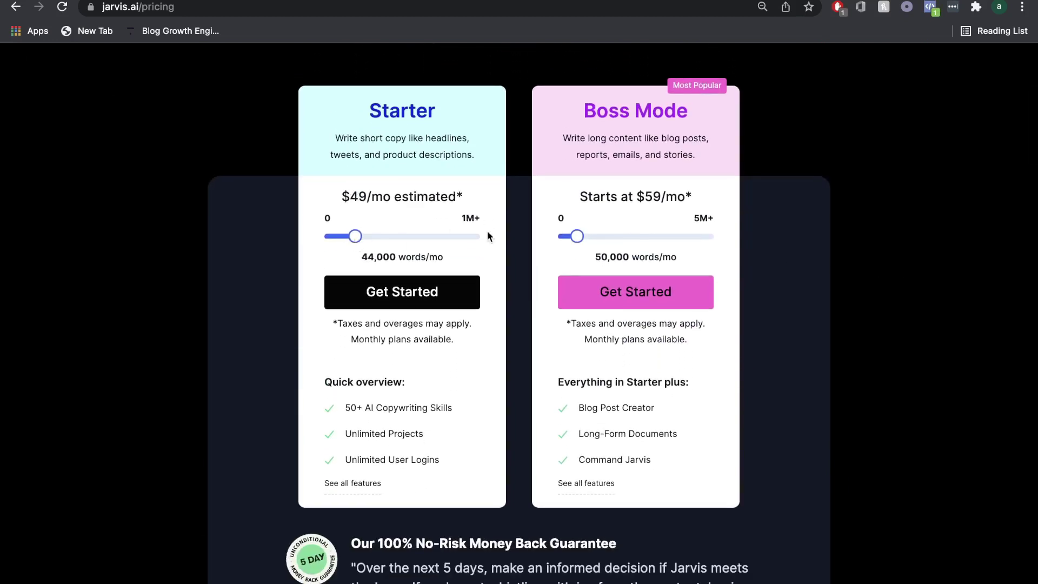
drag(577, 241, 598, 237)
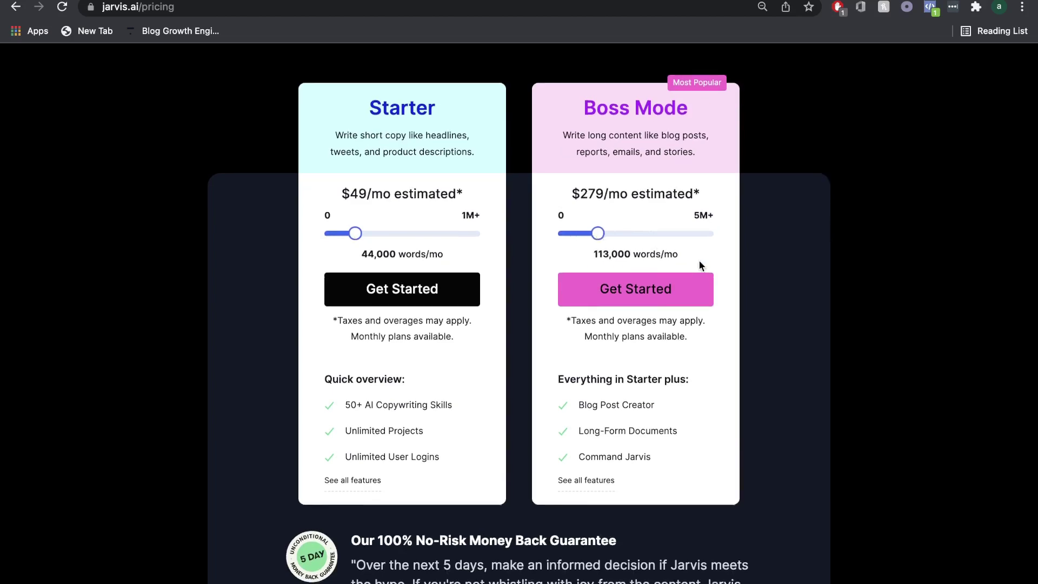
Examine the plan comparison table for word allowances, features, organization and support on the Starter and Boss Mode plans
scroll(699, 261, down, 8)
scroll(701, 266, down, 15)
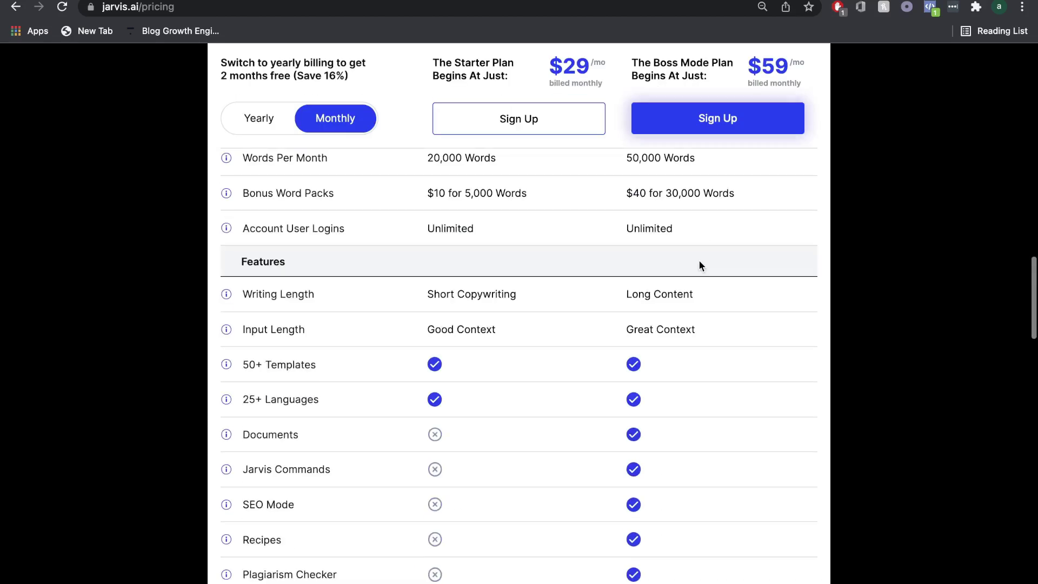
scroll(699, 265, down, 1)
scroll(699, 264, up, 2)
scroll(699, 265, down, 3)
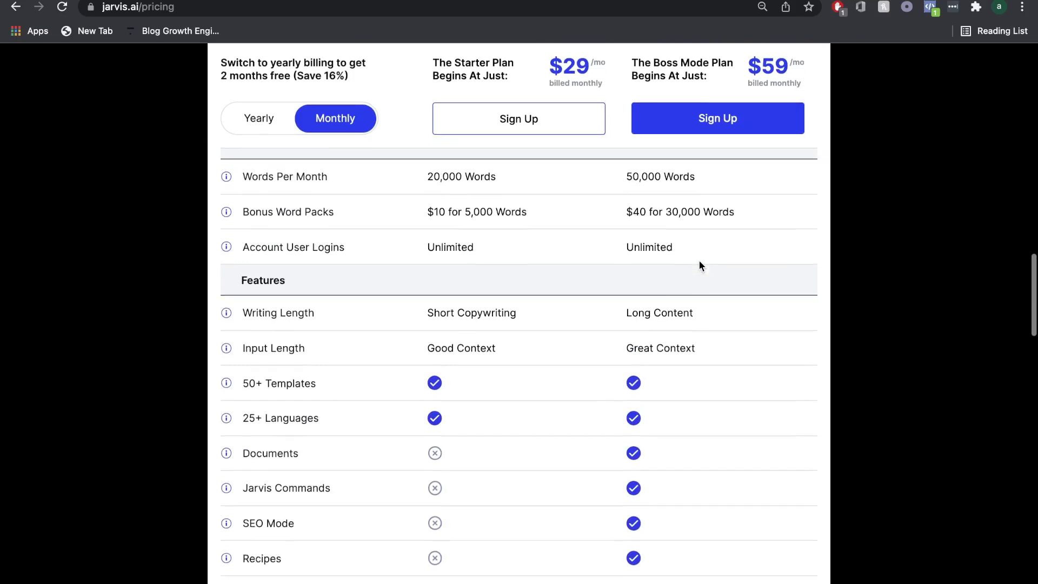
scroll(699, 260, down, 6)
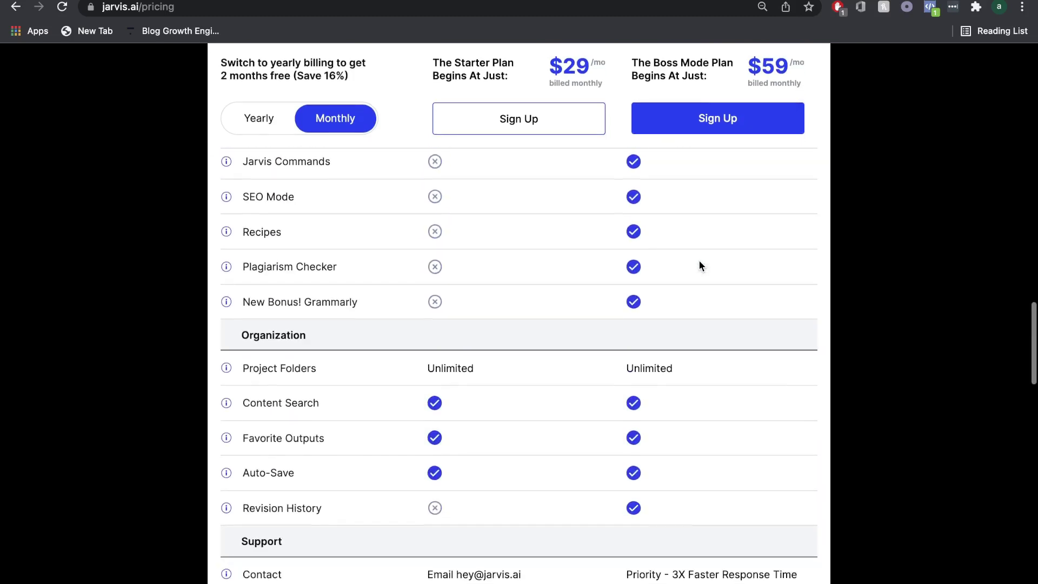
scroll(699, 260, down, 7)
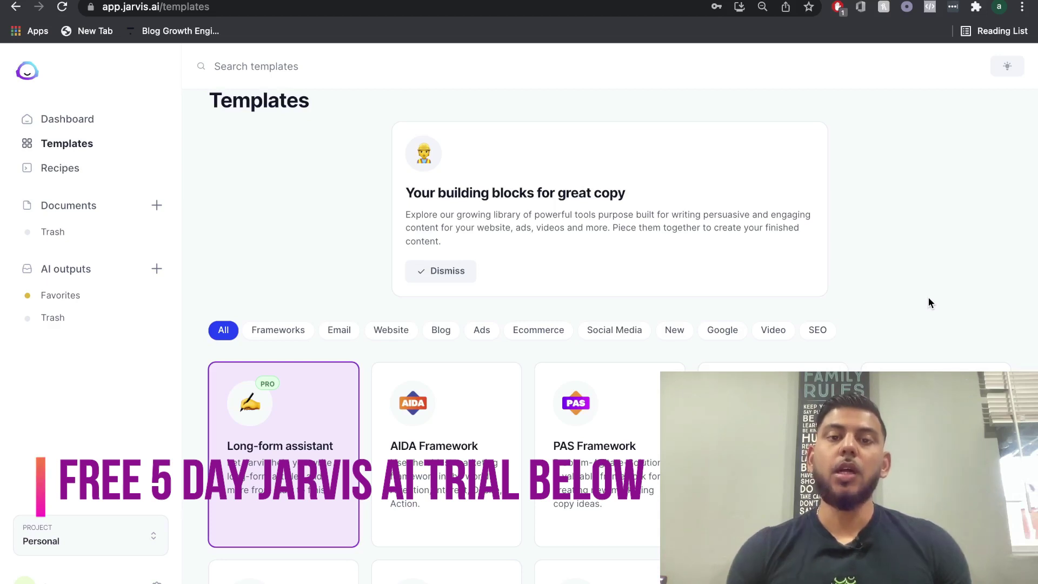
Browse the template library and open the Product Description template
scroll(928, 299, down, 2)
scroll(929, 301, down, 3)
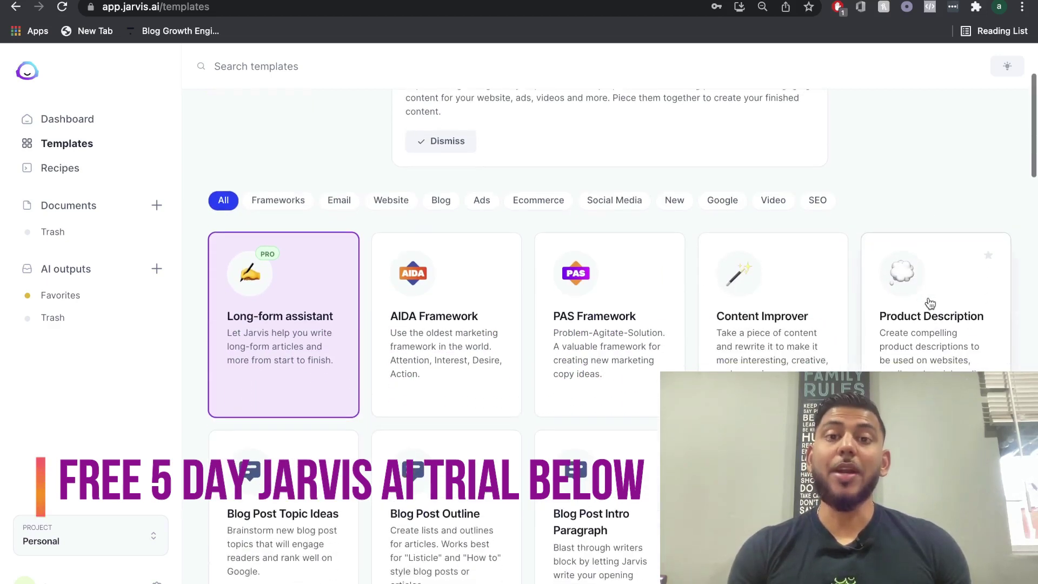
scroll(926, 303, down, 4)
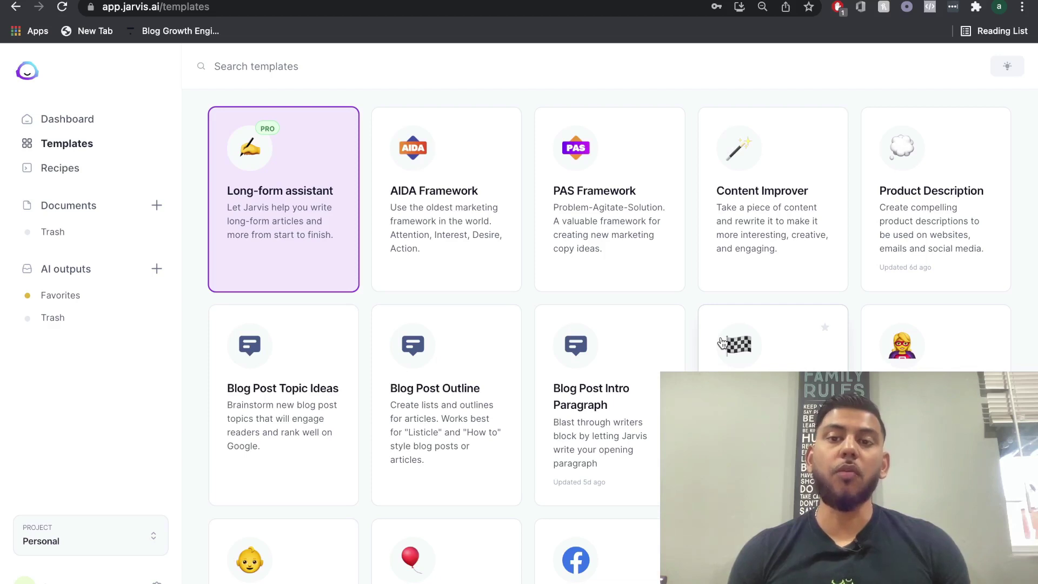
scroll(679, 246, down, 5)
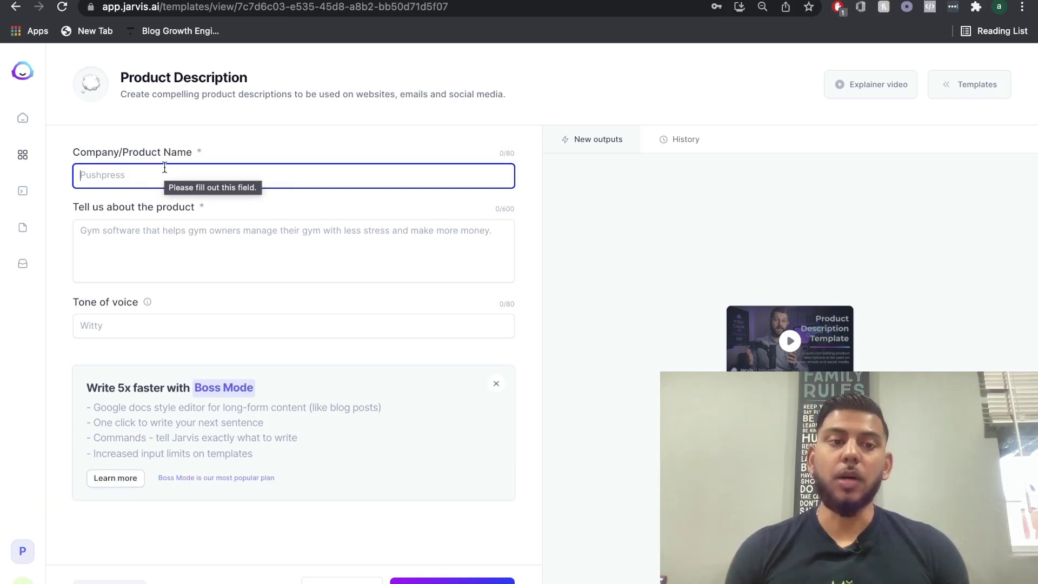
Enter "Digital Creator Avi" as the company/product name in the Product Description form
click(139, 221)
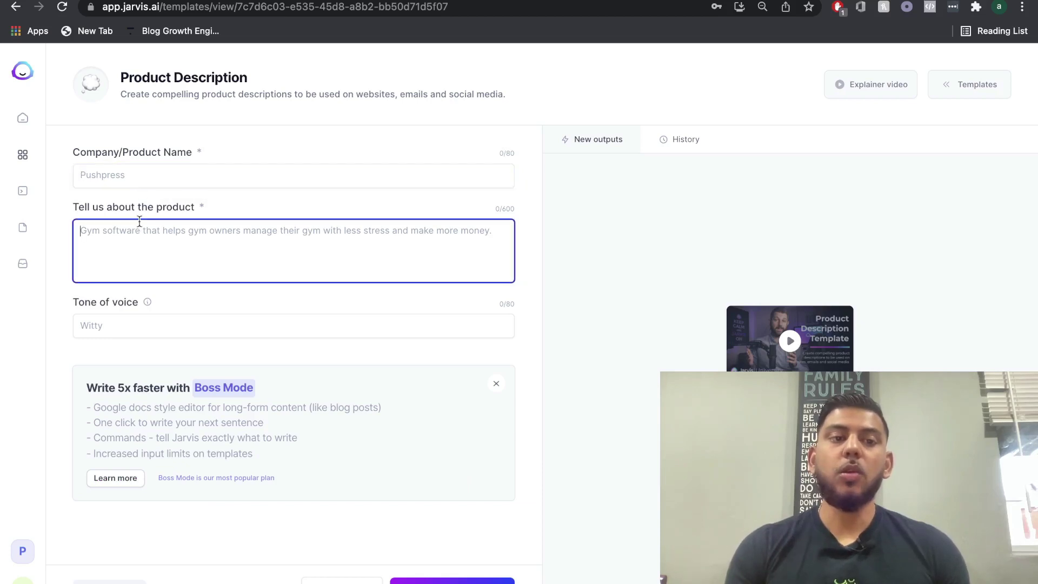
click(139, 180)
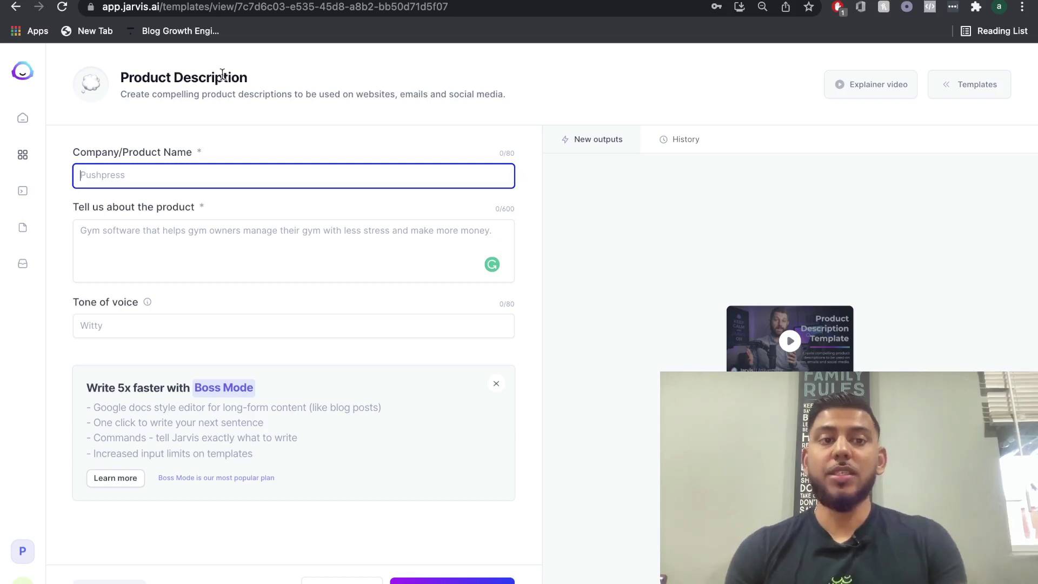
triple_click(194, 76)
click(199, 173)
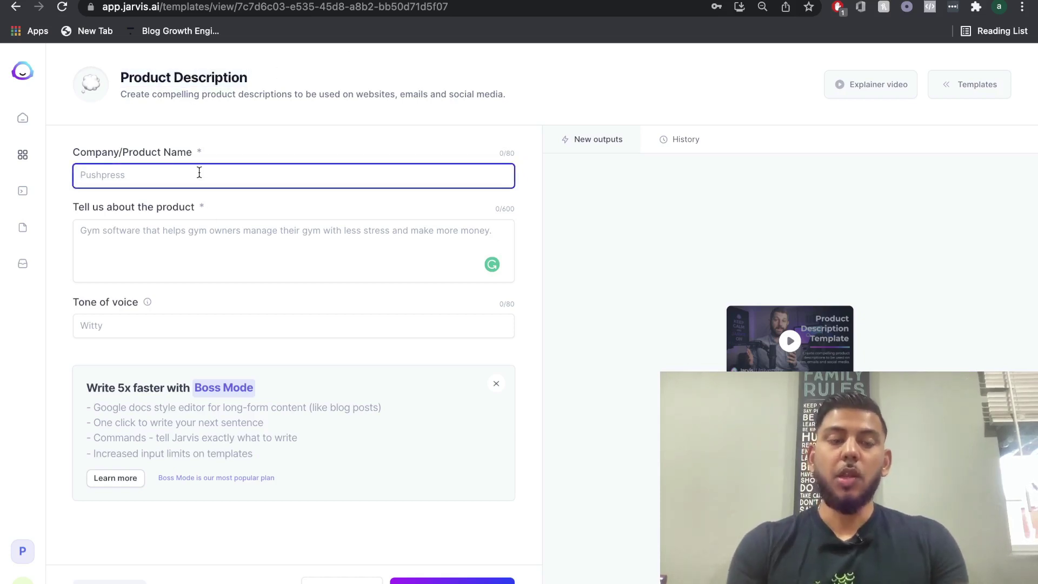
text(Digital Creator Avi)
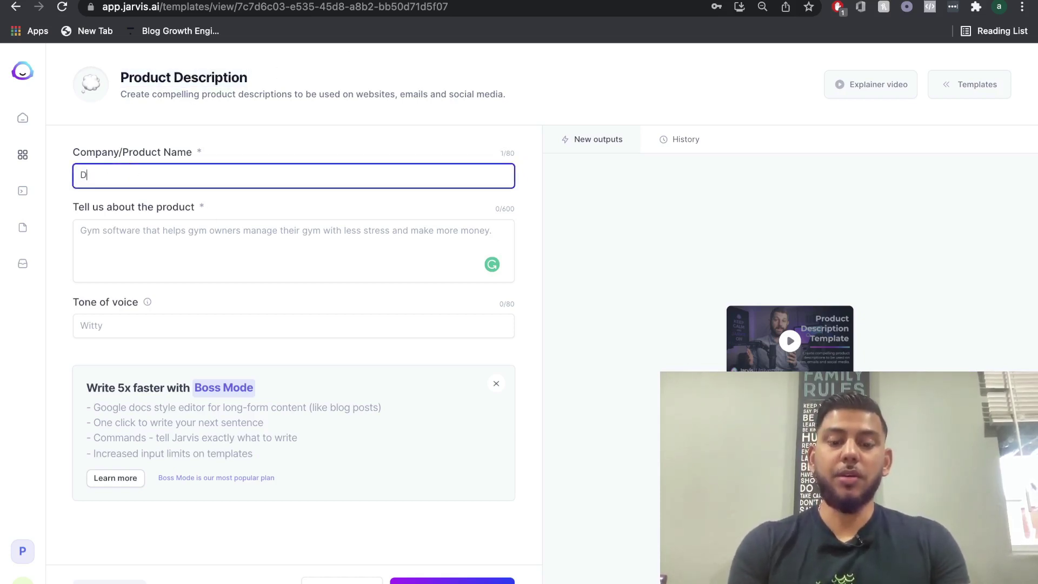
Describe the product as "We are an online education platform that provides actionable strategies to help start and grow the online business of your dreams" and generate outputs
click(115, 222)
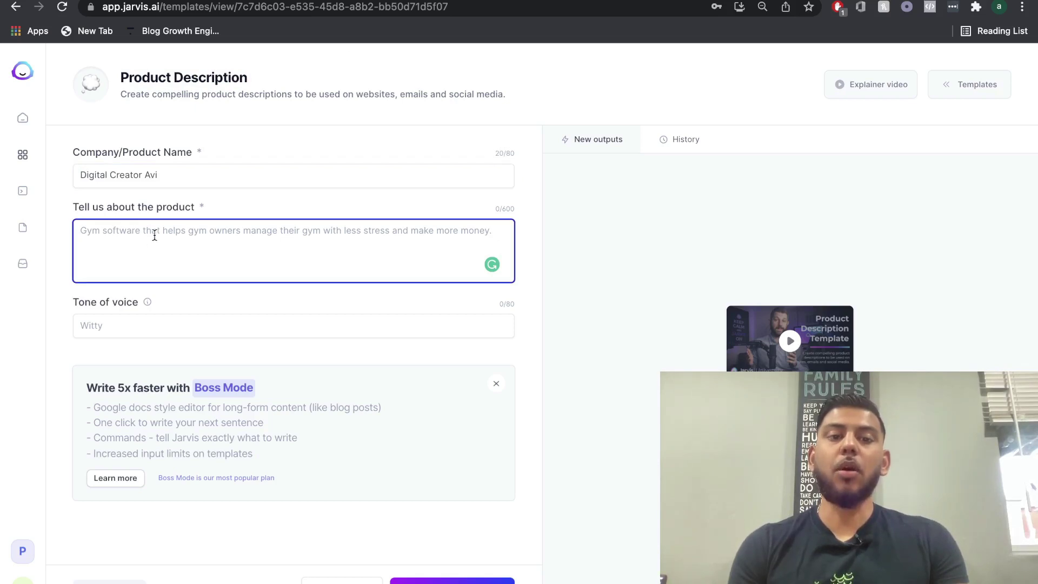
text(We are an online education platform that provides actionable strategies to help start and grow the online business of your dreams)
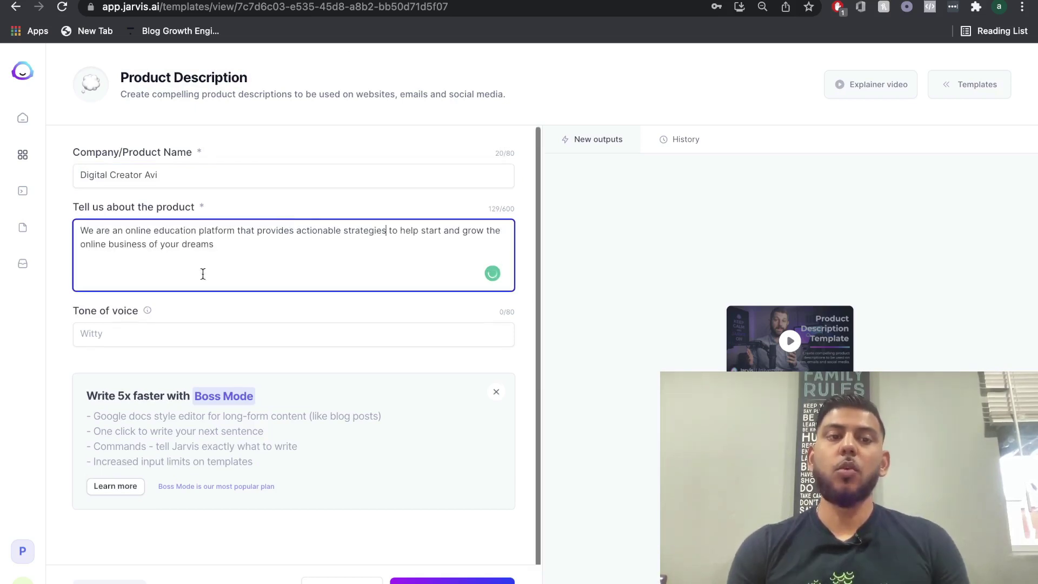
click(452, 580)
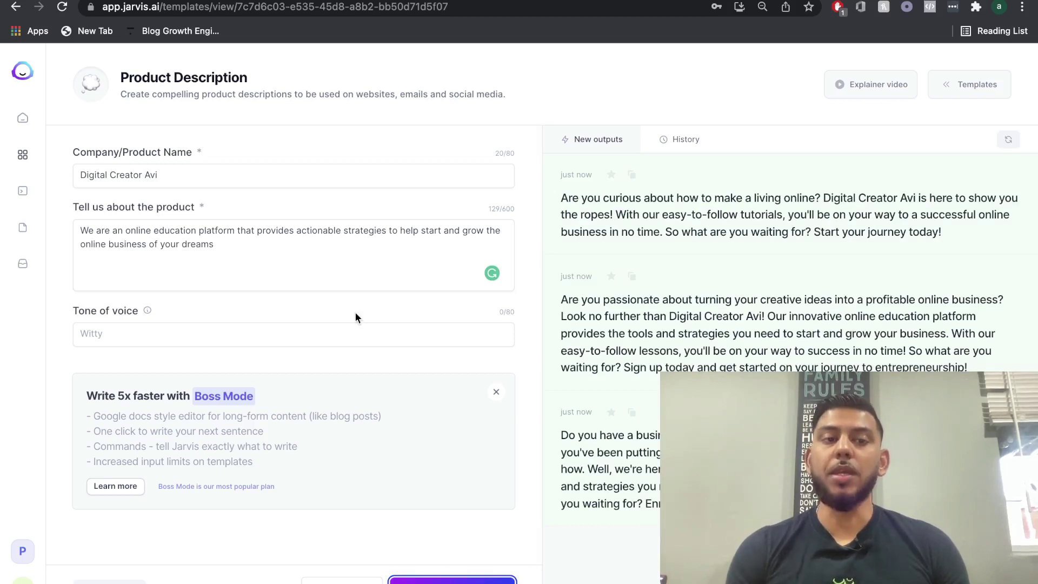
click(594, 333)
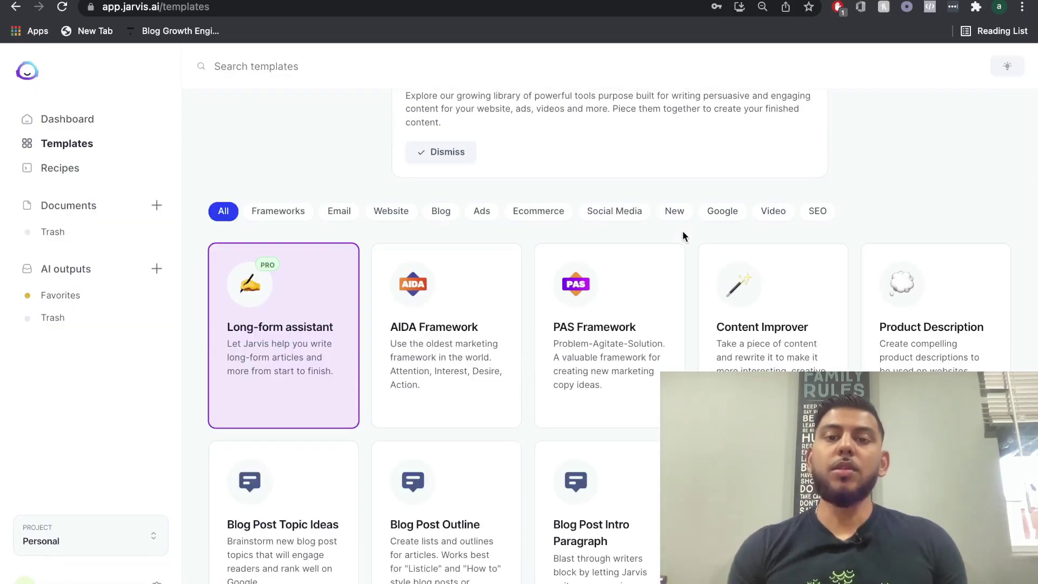
Browse the templates, open the Long-form assistant and start a new document with the Blog post workflow
scroll(682, 230, down, 5)
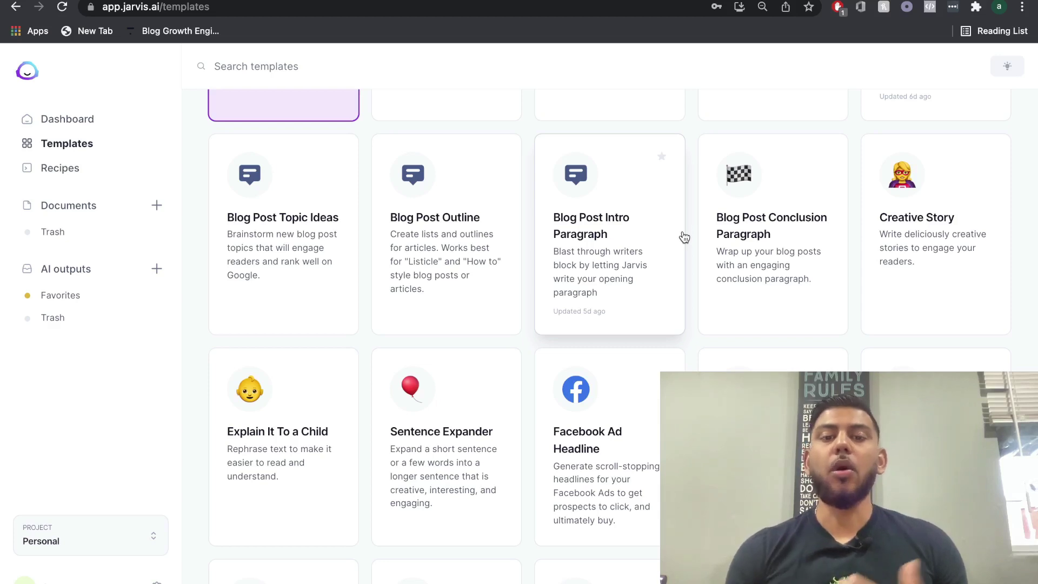
scroll(684, 236, down, 1)
scroll(685, 236, down, 5)
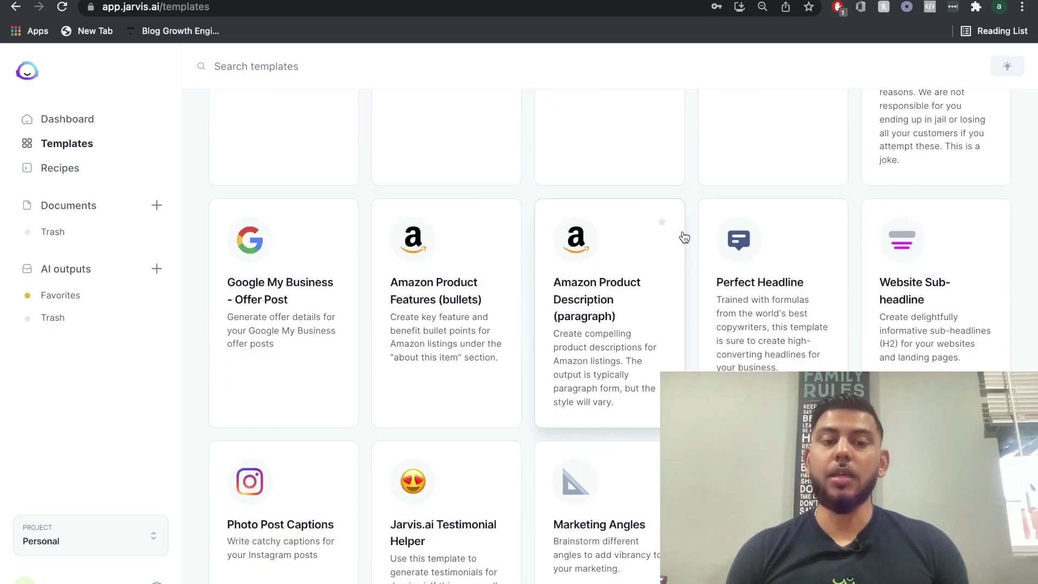
scroll(685, 237, up, 5)
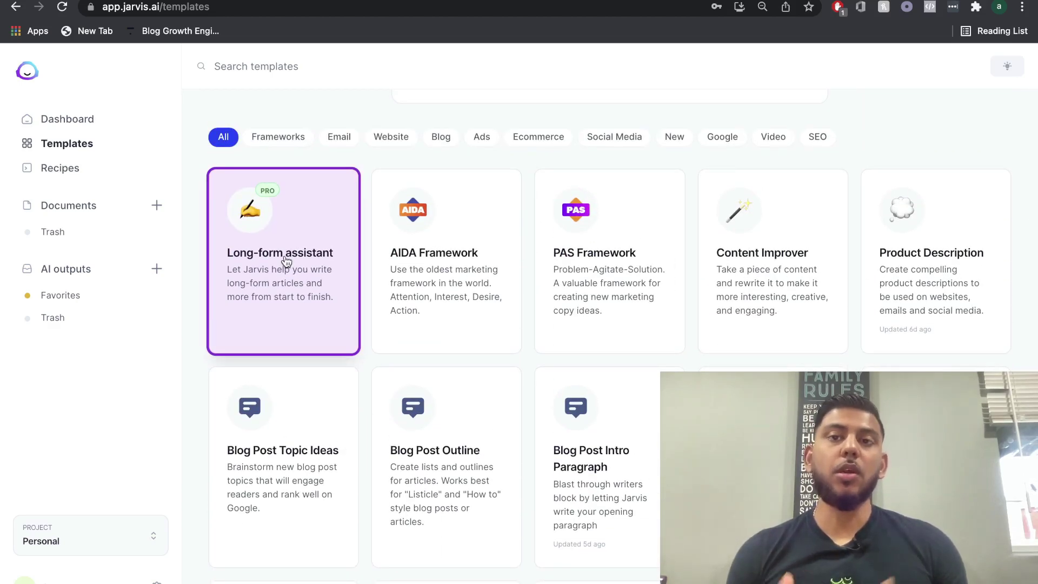
click(285, 261)
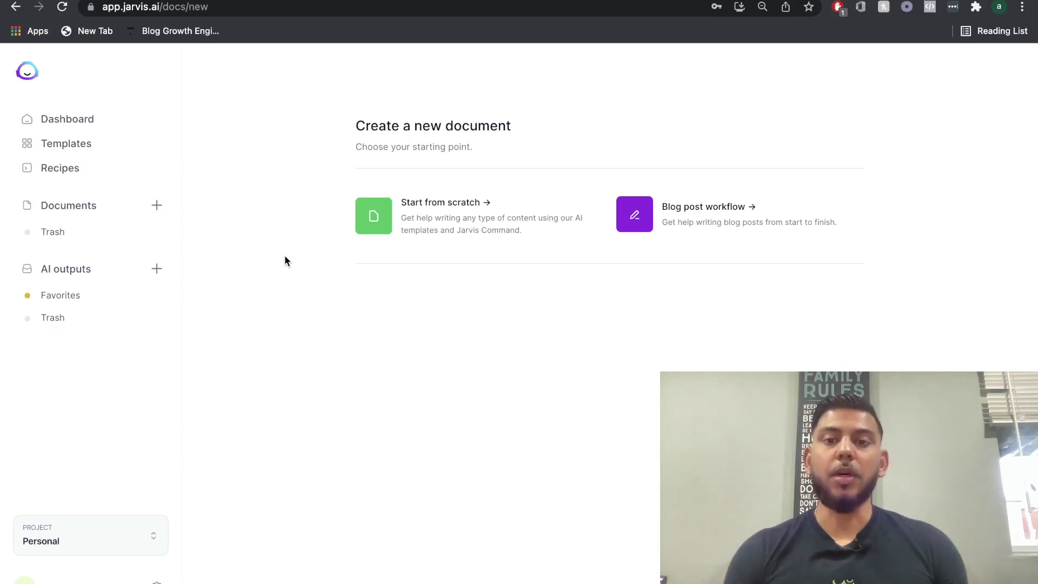
click(695, 224)
scroll(543, 286, down, 1)
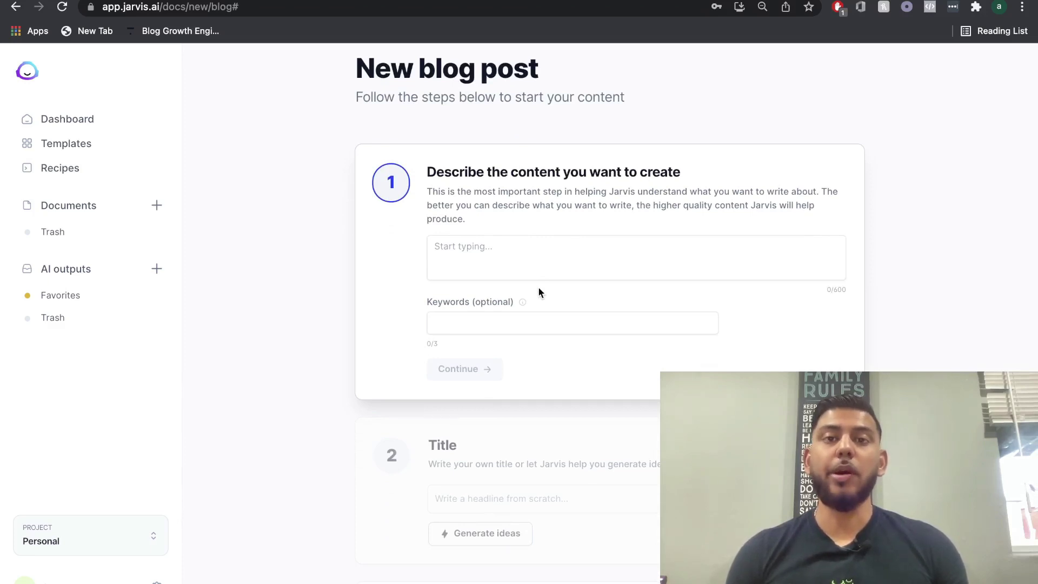
Describe the blog content as "The best 5 cryptocurrencies to invest in 2022 if you want to make crazy returns" and continue to the title
click(544, 258)
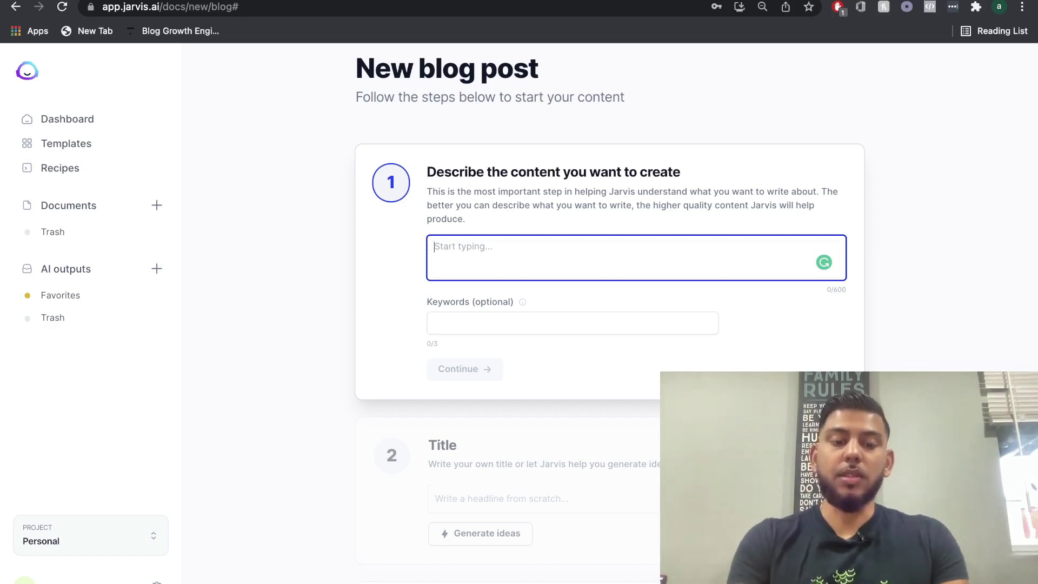
text(The best 5 cryptocurrencies to invest in 2022 if you want to make crazy returns)
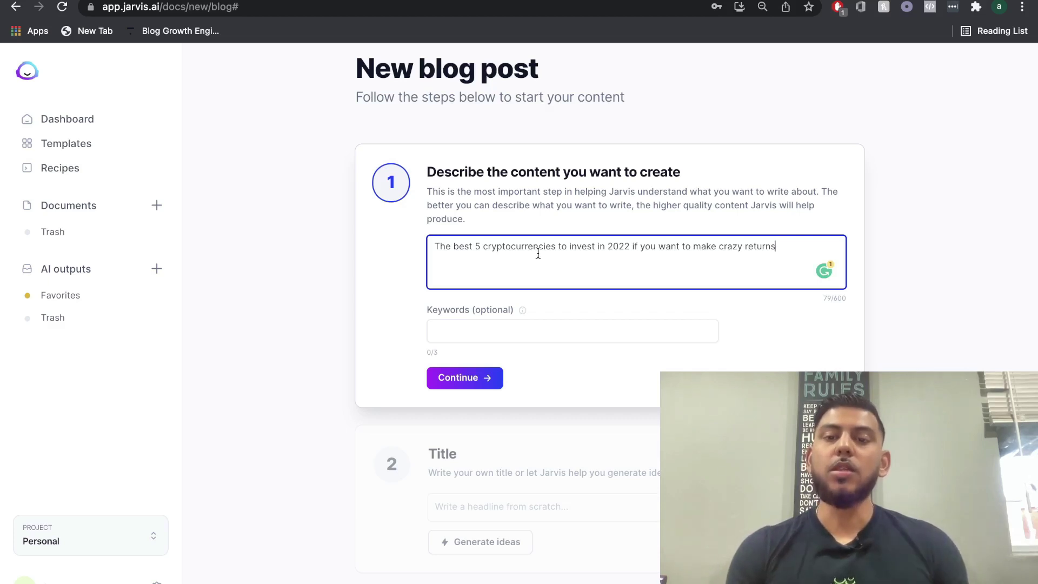
scroll(623, 301, down, 2)
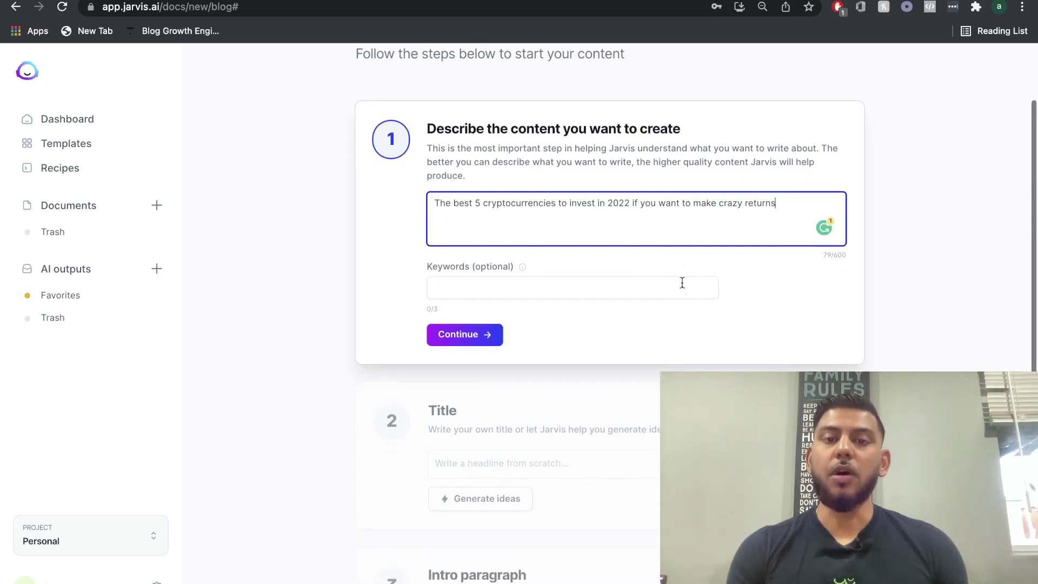
click(490, 329)
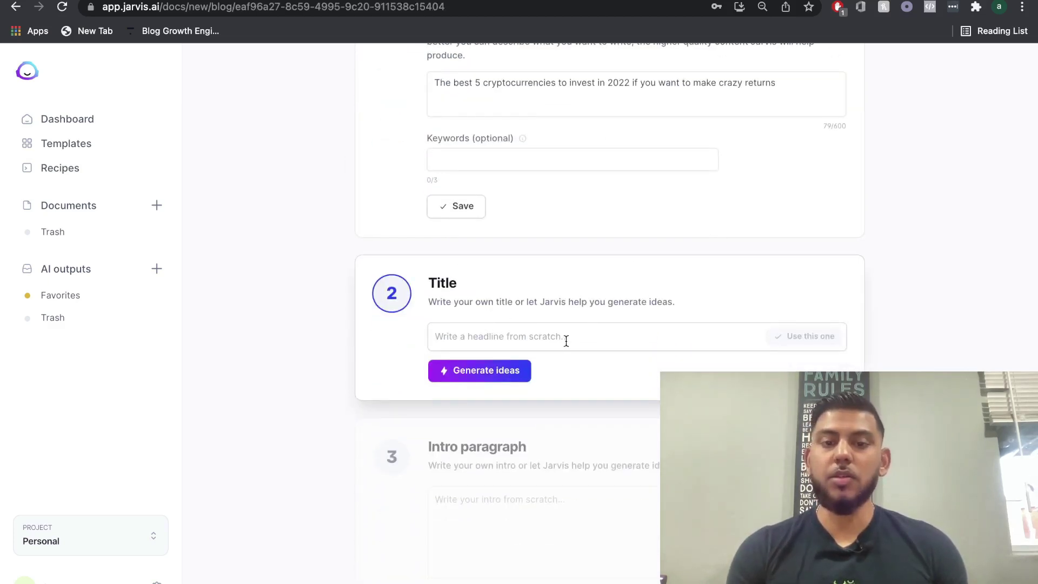
Generate title ideas and use "5 Must-Have Cryptocurrencies for your Investment Portfolio 2022" as the blog post title
click(496, 349)
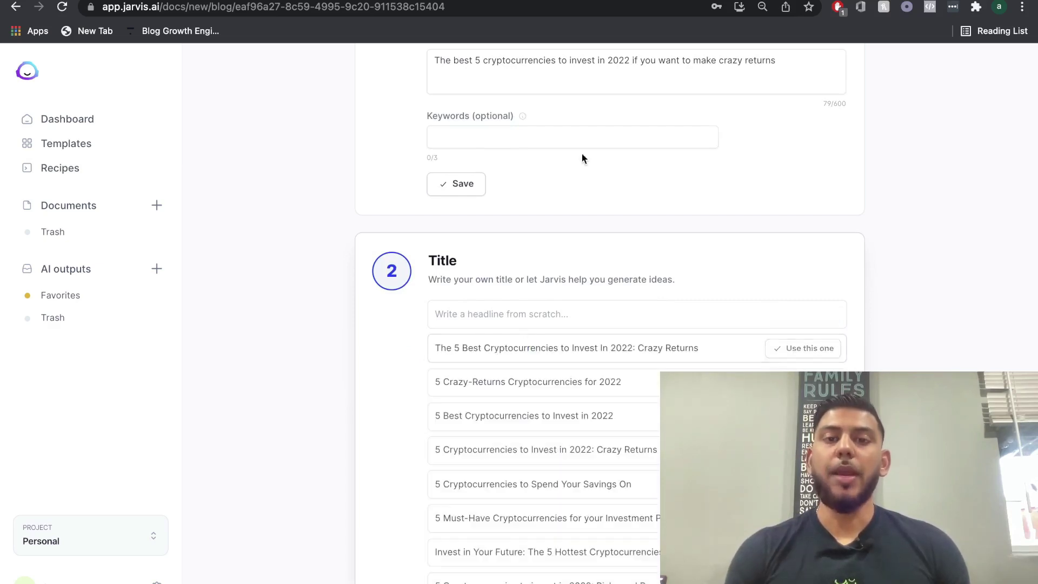
scroll(563, 112, up, 2)
scroll(570, 256, down, 4)
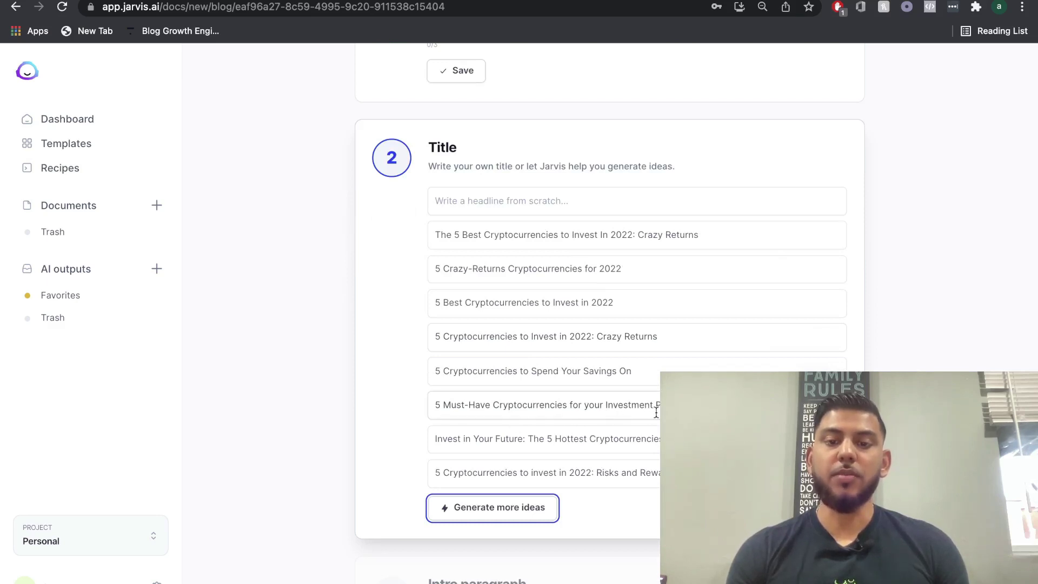
click(540, 404)
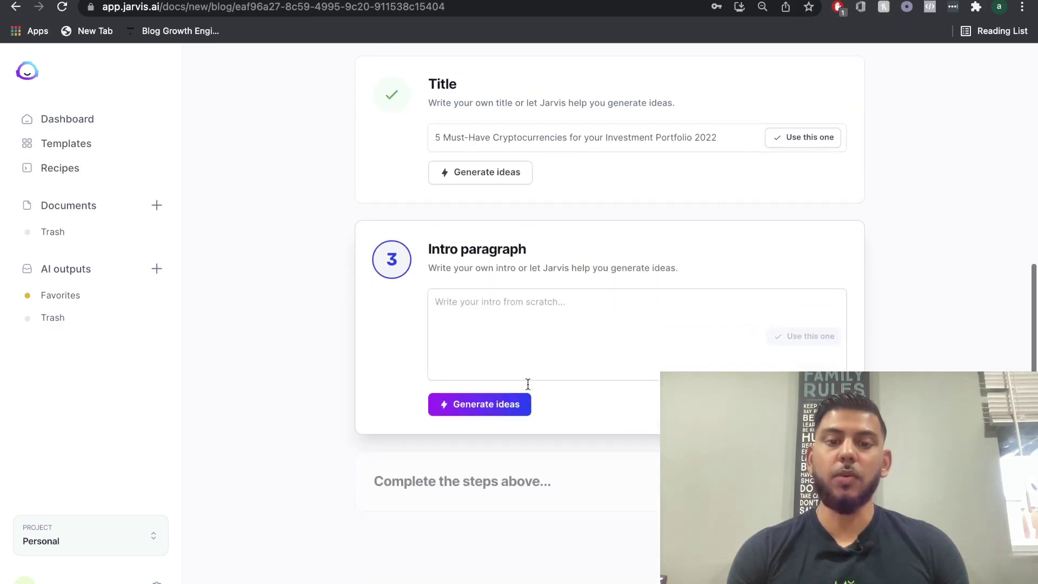
Generate intro paragraph ideas for the blog post and request a further batch of ideas
click(494, 417)
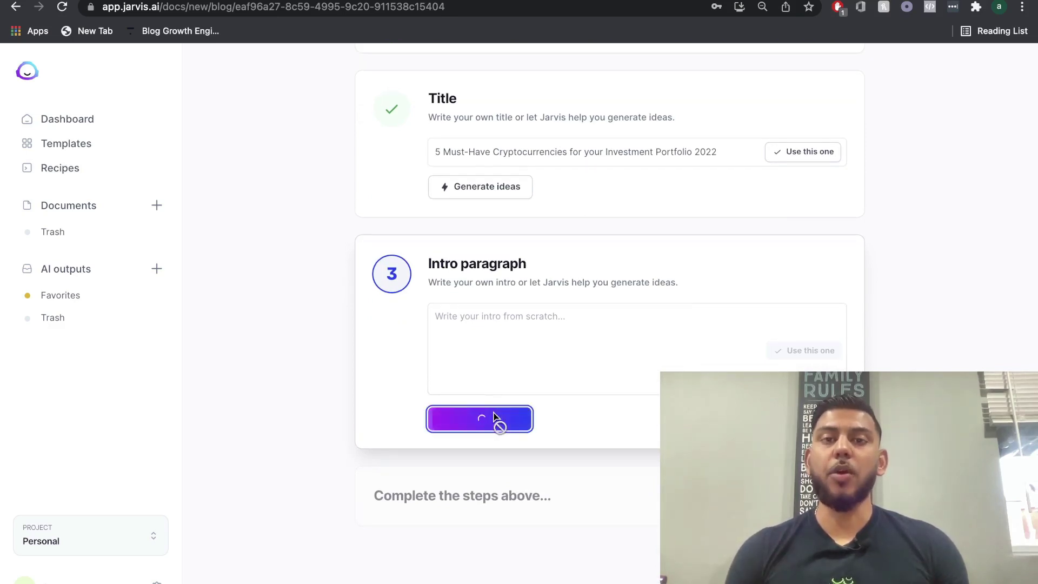
scroll(414, 446, down, 5)
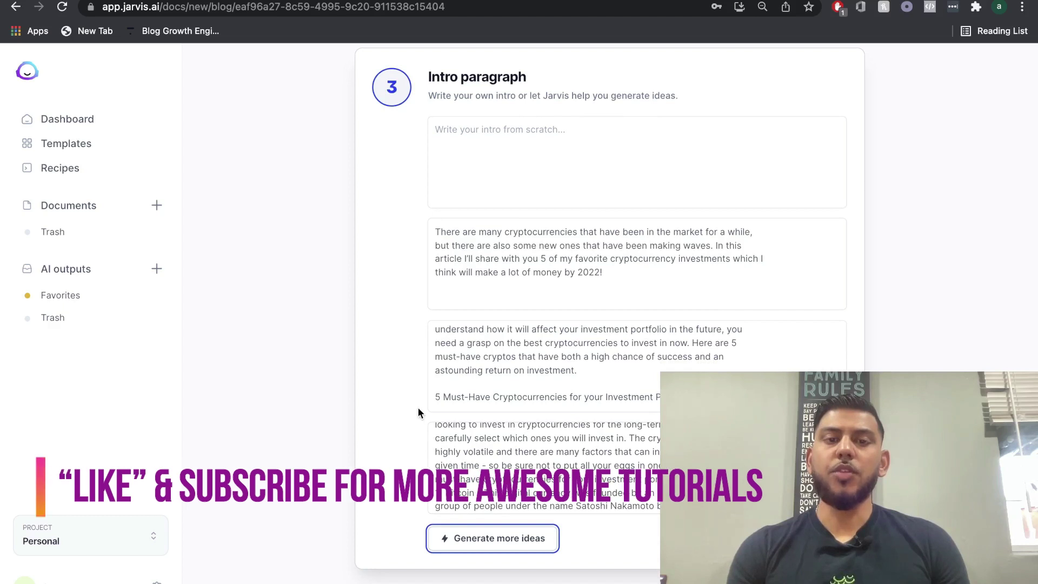
click(461, 531)
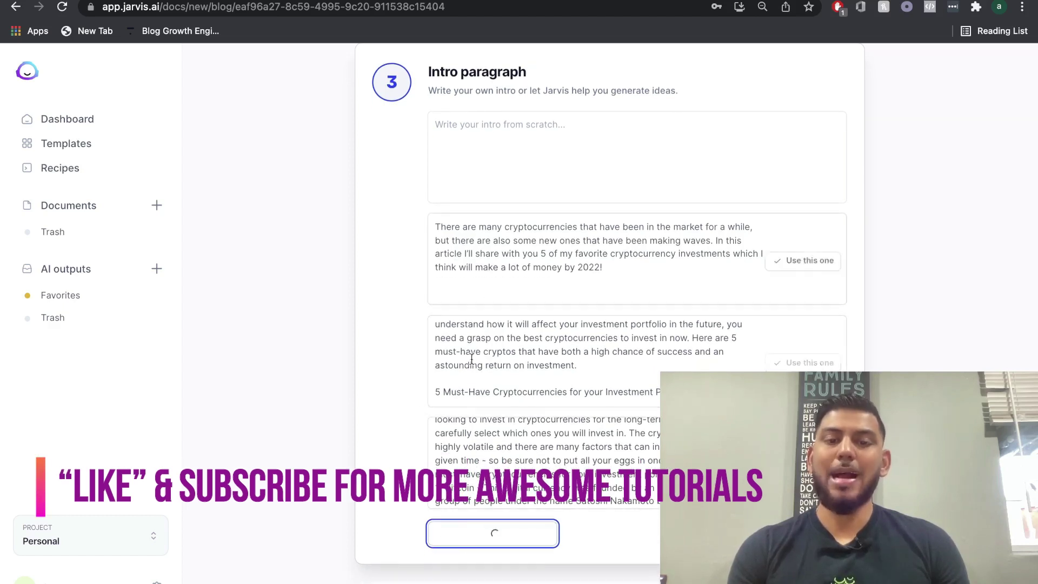
scroll(523, 400, down, 1)
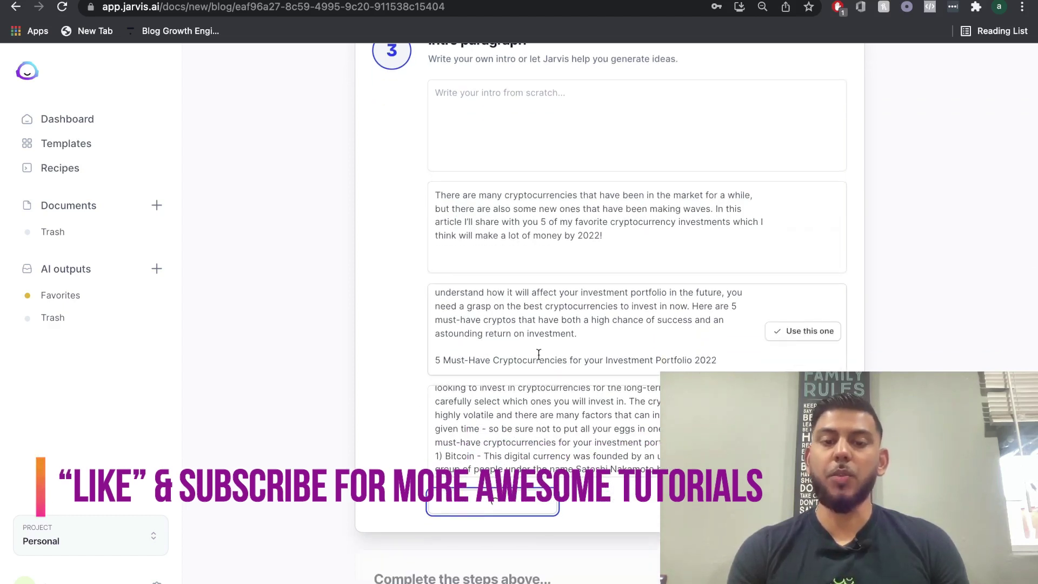
scroll(398, 414, down, 6)
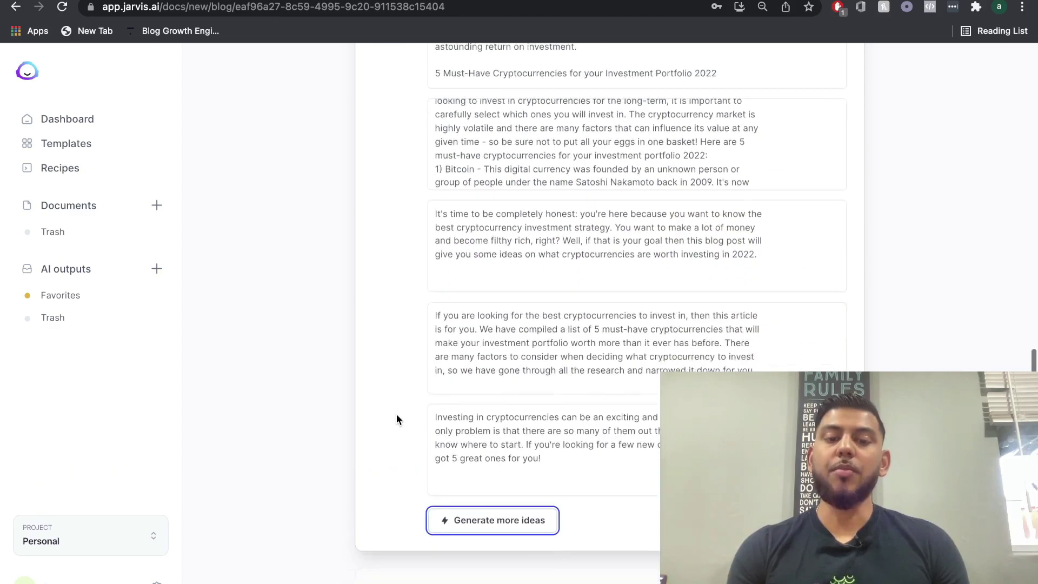
Compare the generated intros, use the one beginning "Cryptocurrency has become the new gold rush" and open the post in the editor
scroll(398, 414, up, 3)
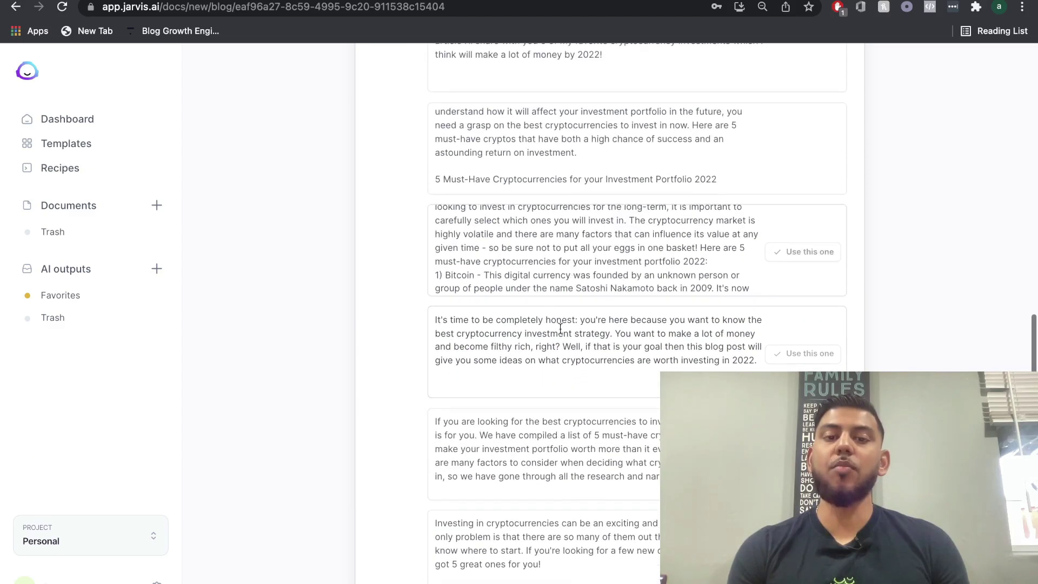
scroll(580, 381, up, 3)
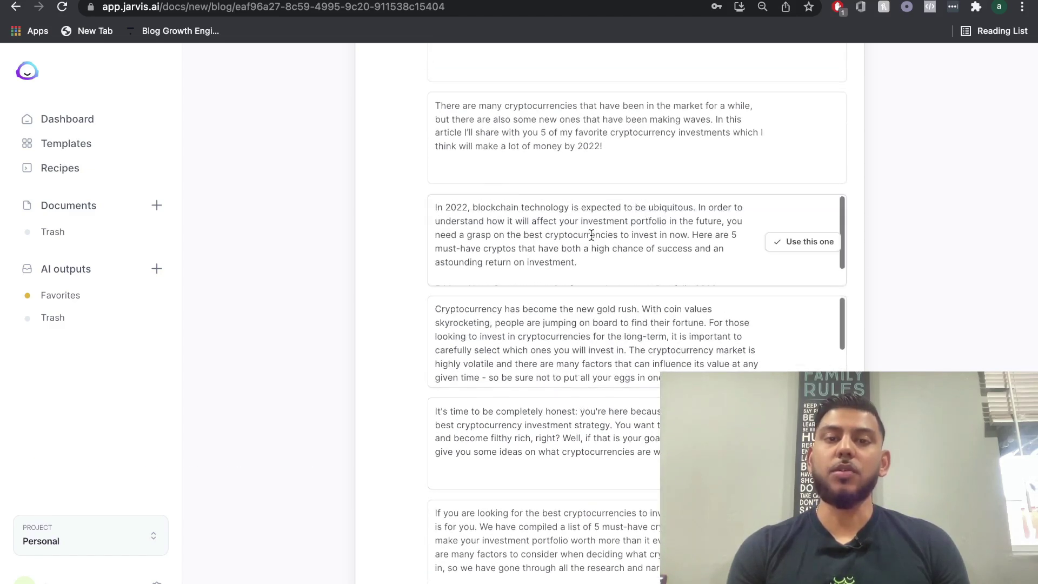
scroll(566, 139, down, 3)
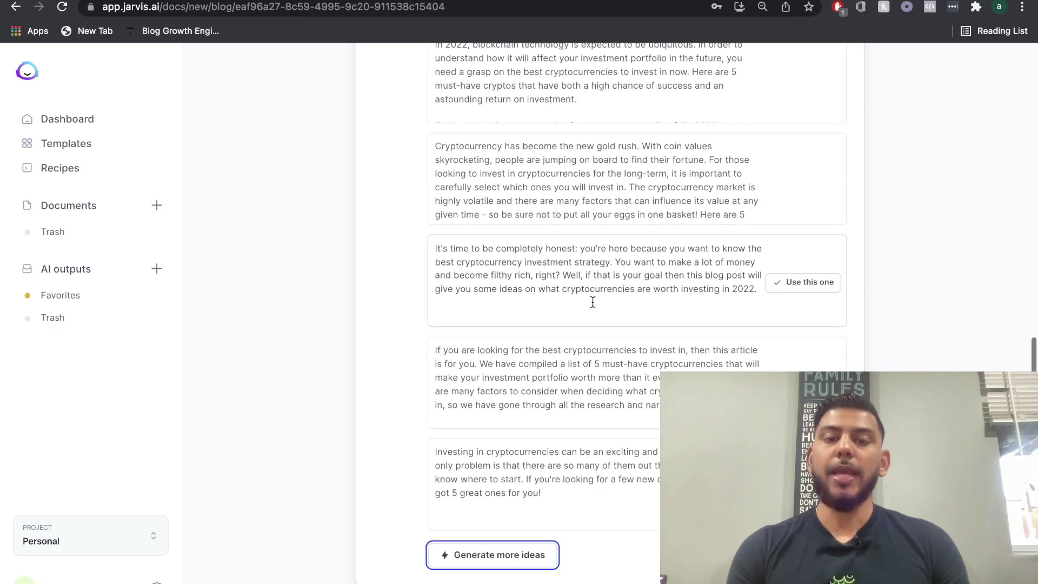
scroll(603, 375, up, 2)
scroll(603, 375, up, 2)
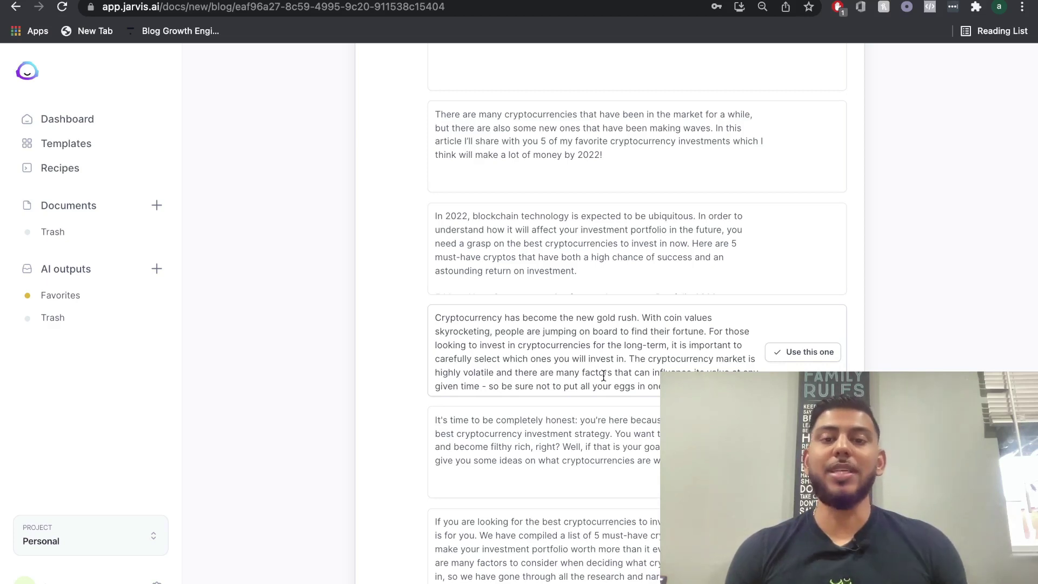
scroll(638, 346, down, 1)
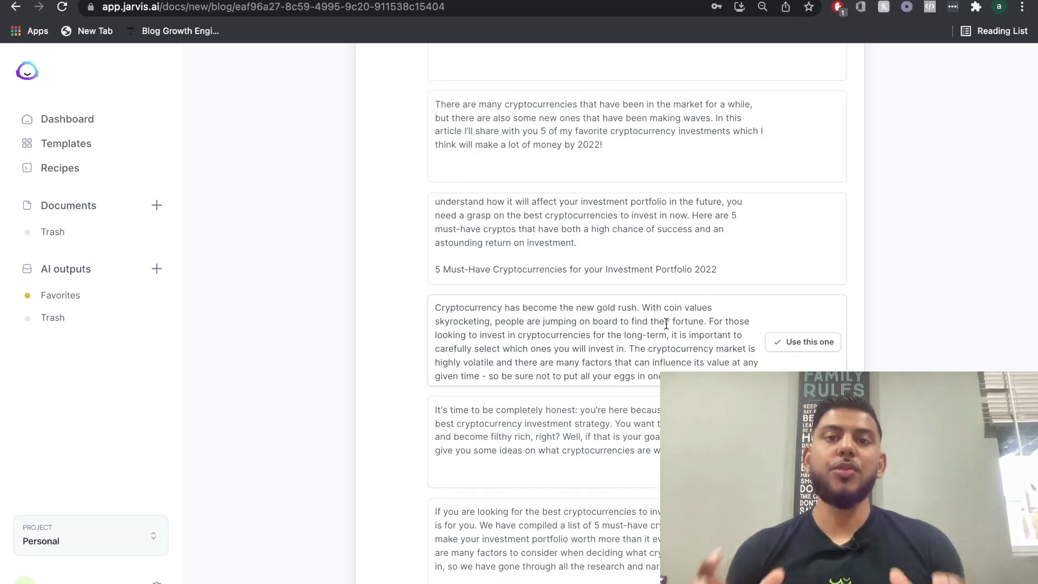
scroll(666, 323, down, 4)
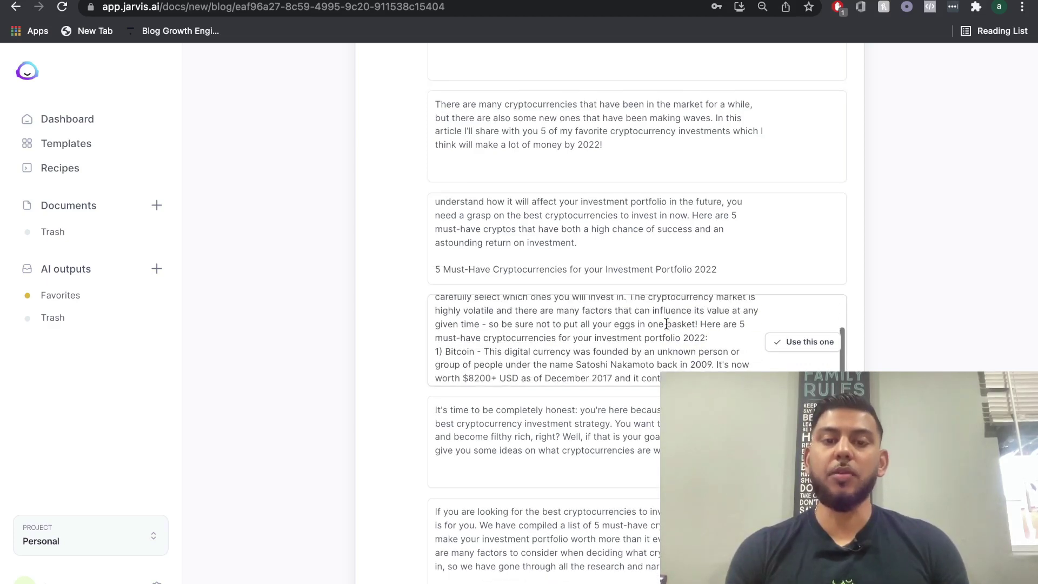
scroll(666, 324, up, 4)
scroll(666, 323, down, 4)
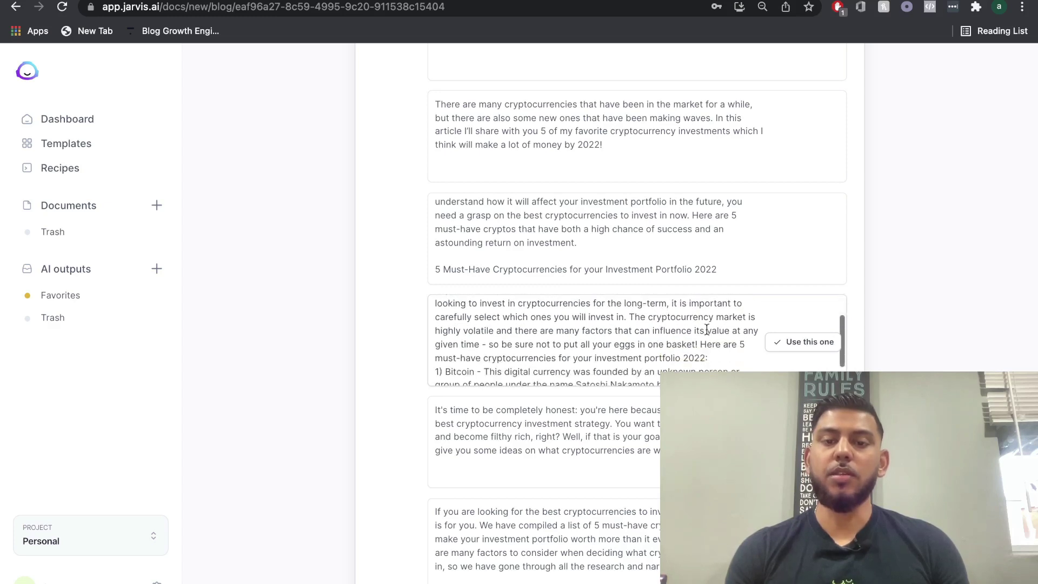
click(808, 340)
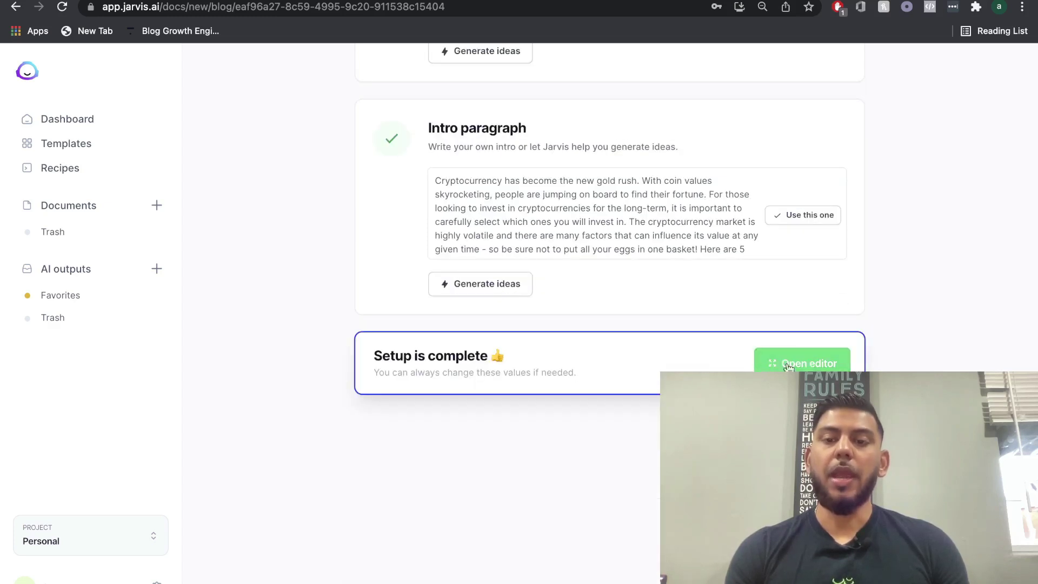
click(801, 362)
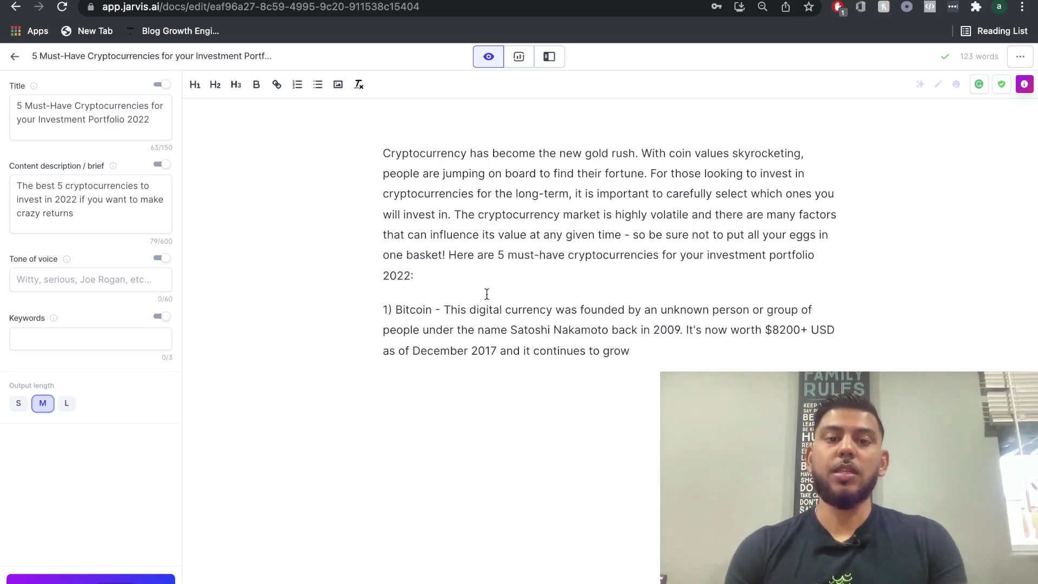
Add an empty paragraph after the Bitcoin text at the end of the post
double_click(417, 309)
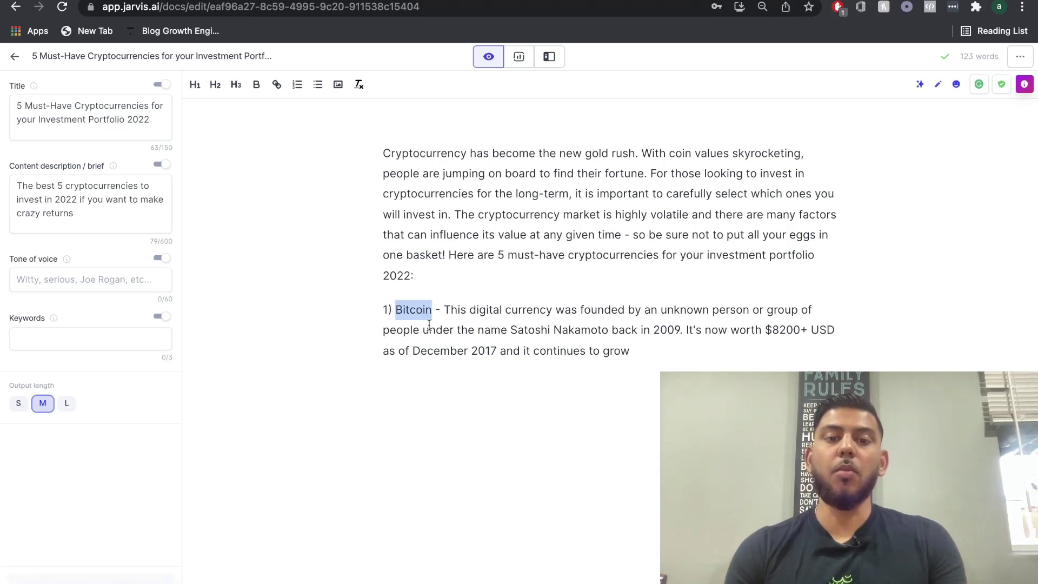
click(630, 351)
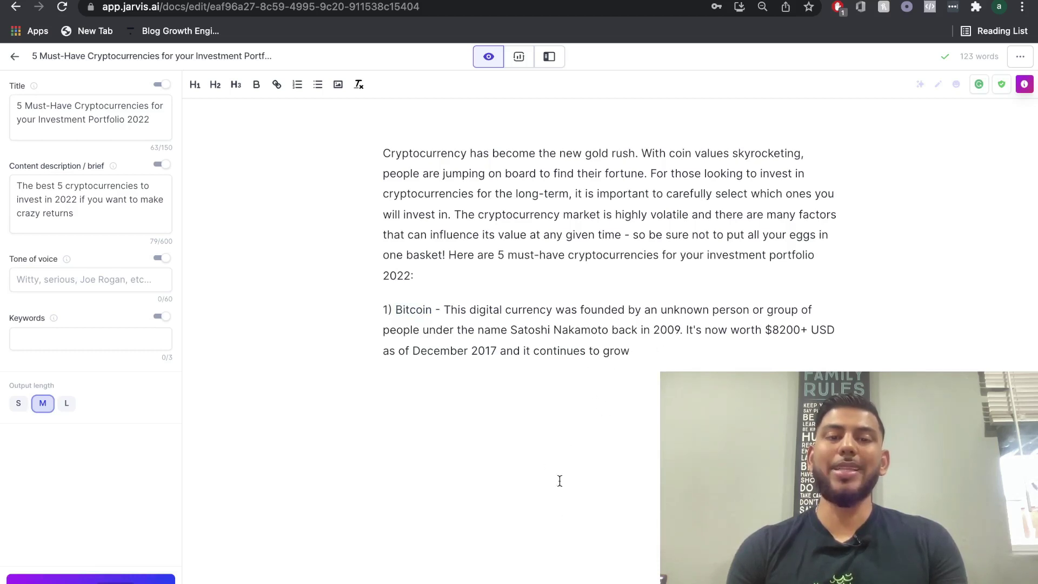
key(Return)
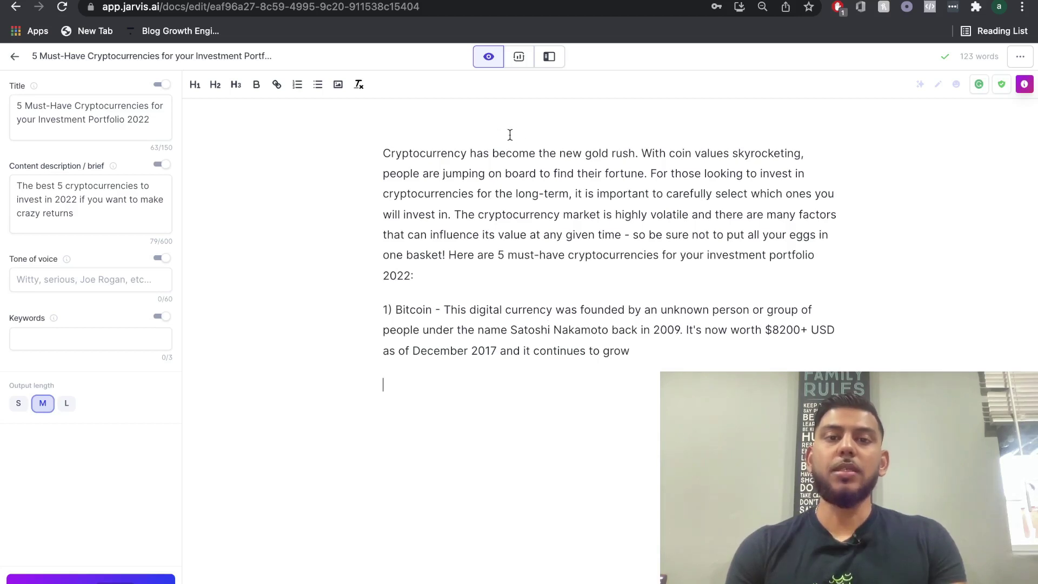
Show the templates beside the document and open the Blog Post Outline template
click(549, 57)
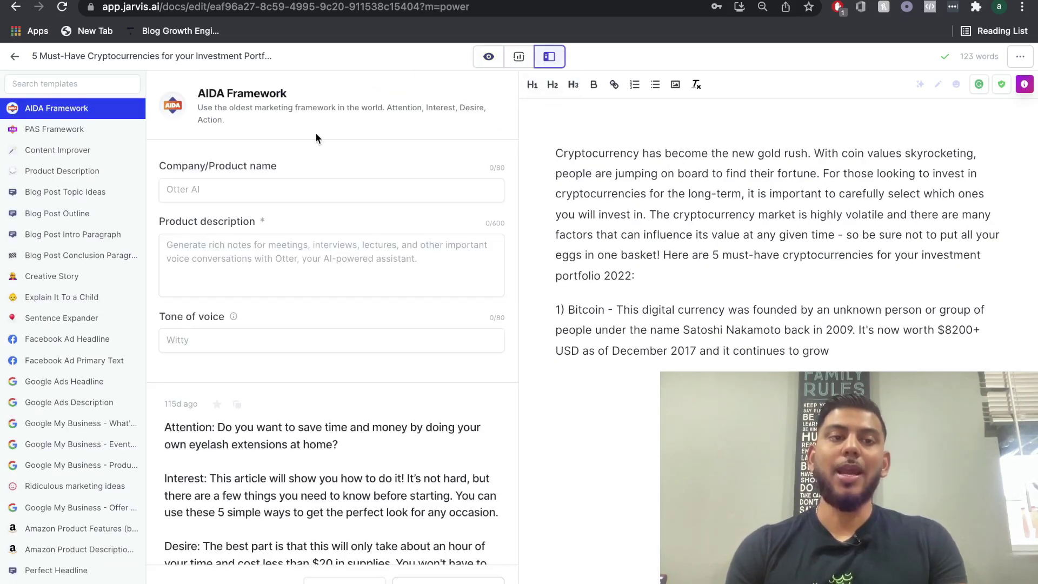
scroll(69, 426, down, 3)
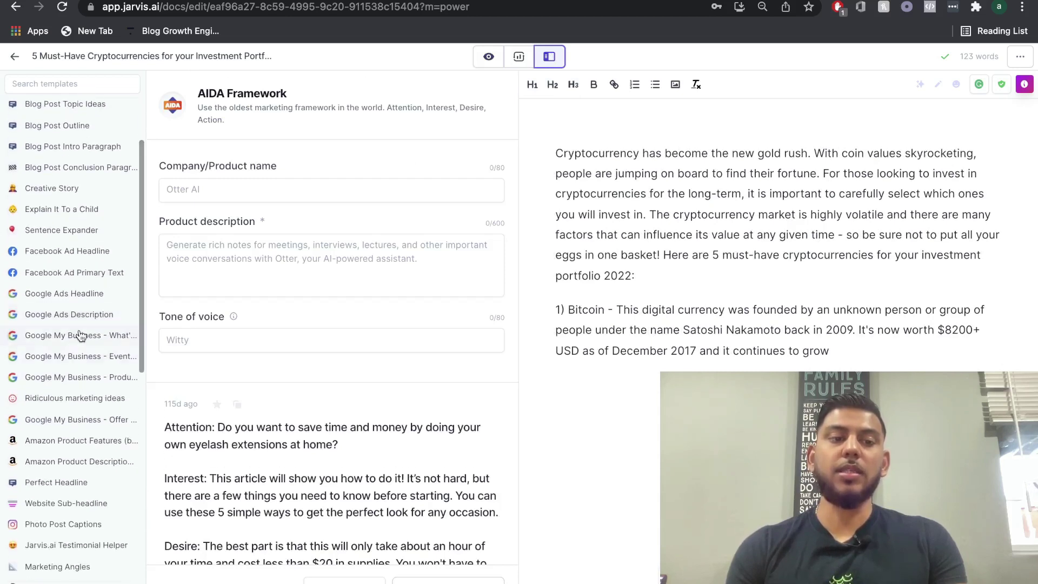
scroll(70, 458, down, 1)
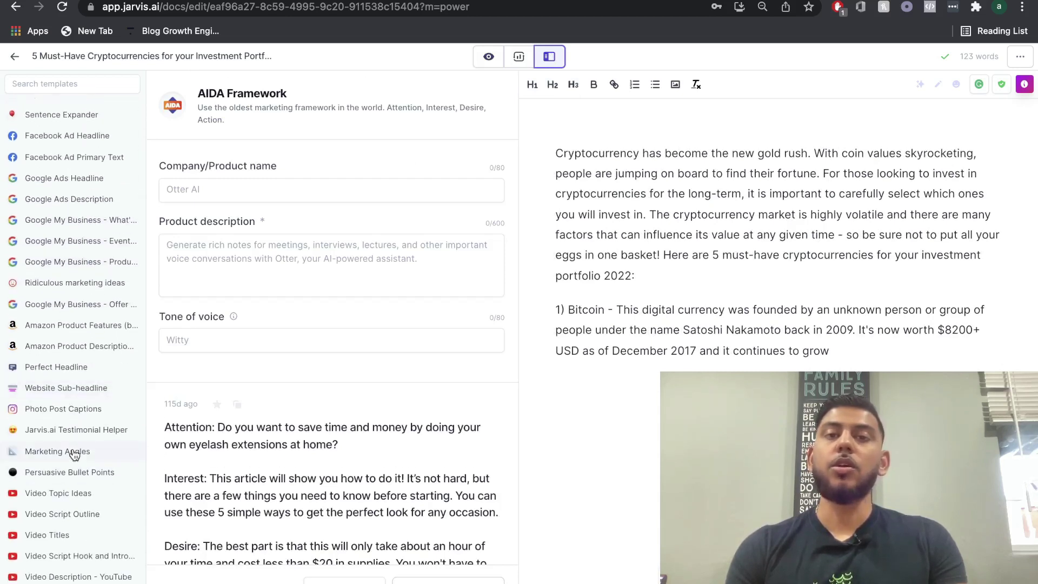
scroll(63, 380, up, 4)
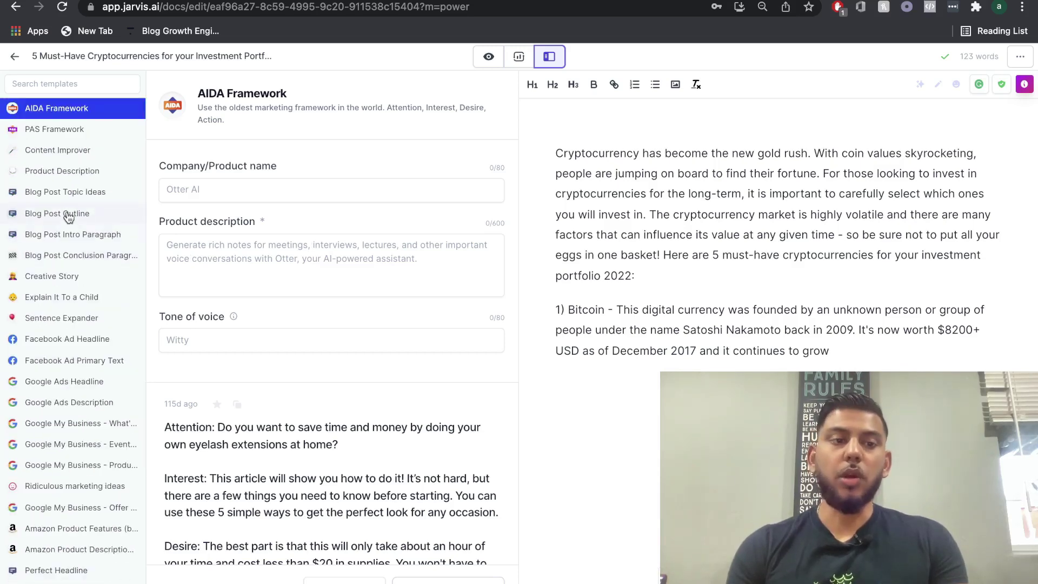
click(51, 220)
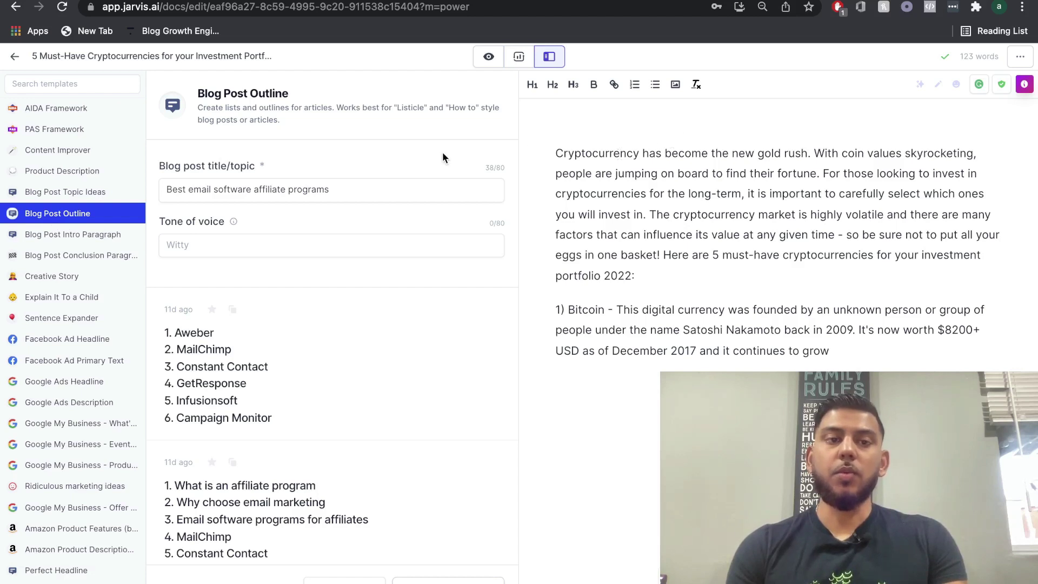
Set the blog post title/topic to "Top 5 cryptocurrencies to invest in" and generate outlines
click(333, 182)
key(super+a)
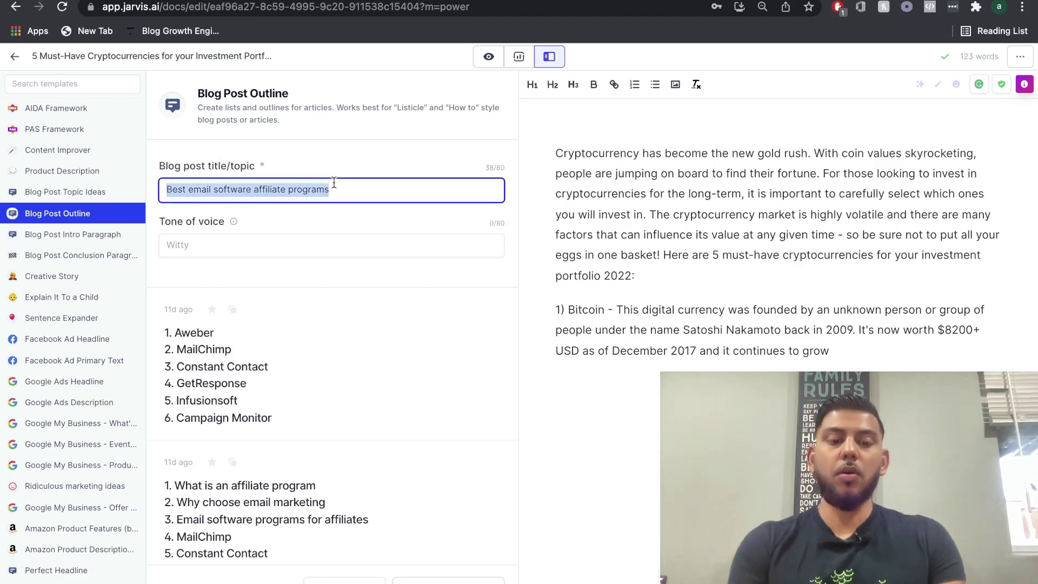
text(Top 5 cryptocurrencies to invest in)
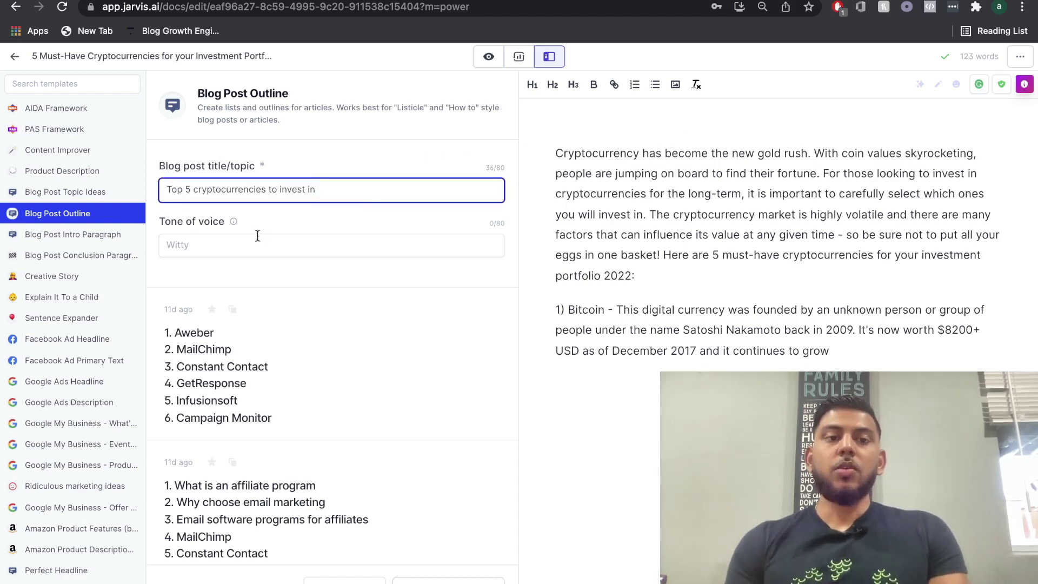
click(447, 576)
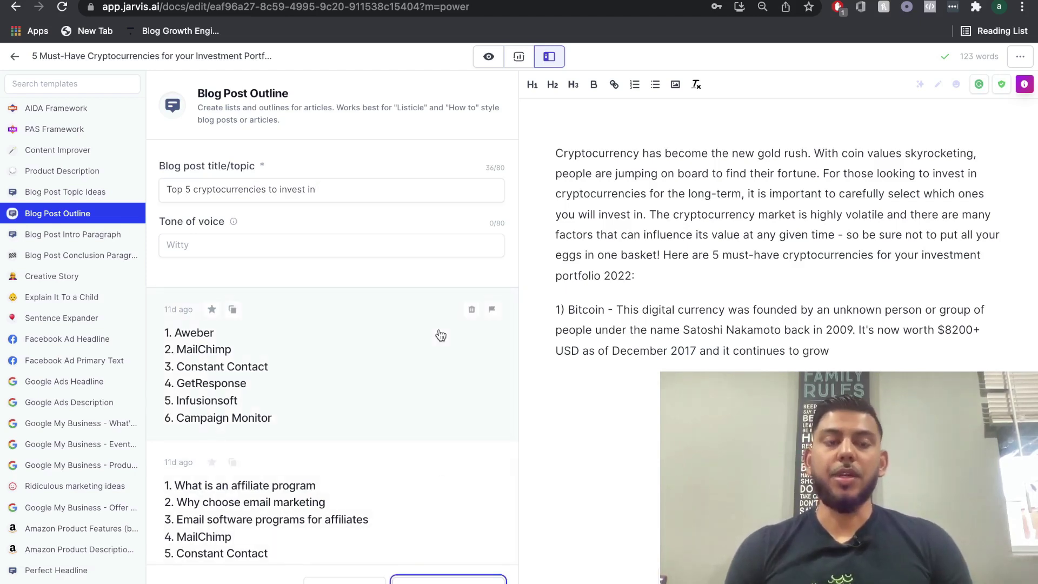
Copy the generated outline listing Bitcoin, Ethereum, Litecoin, Ripple, Dash and IOTA into the post and tidy its lines around the Bitcoin text
scroll(440, 335, down, 10)
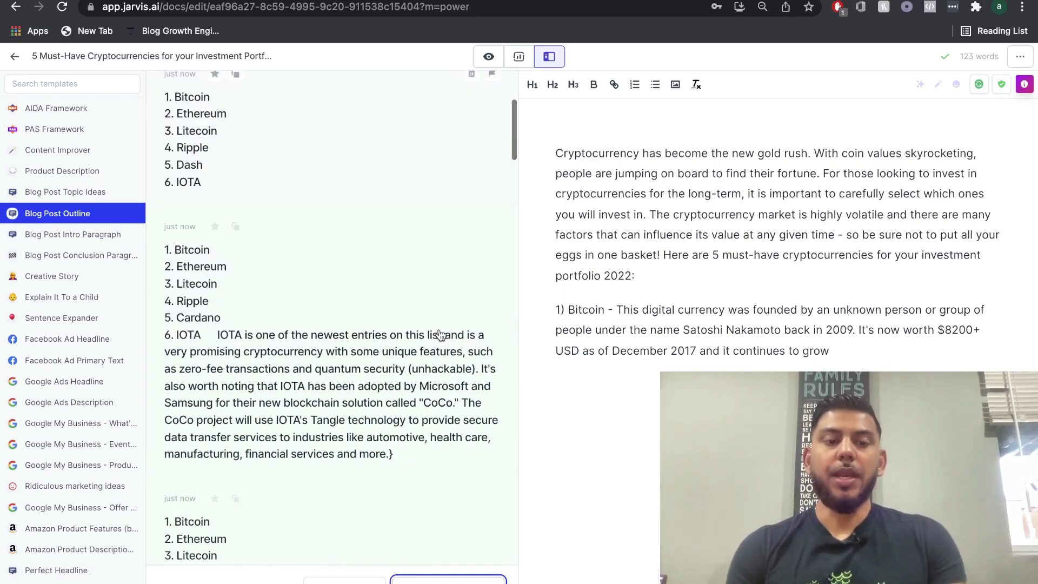
scroll(379, 308, up, 10)
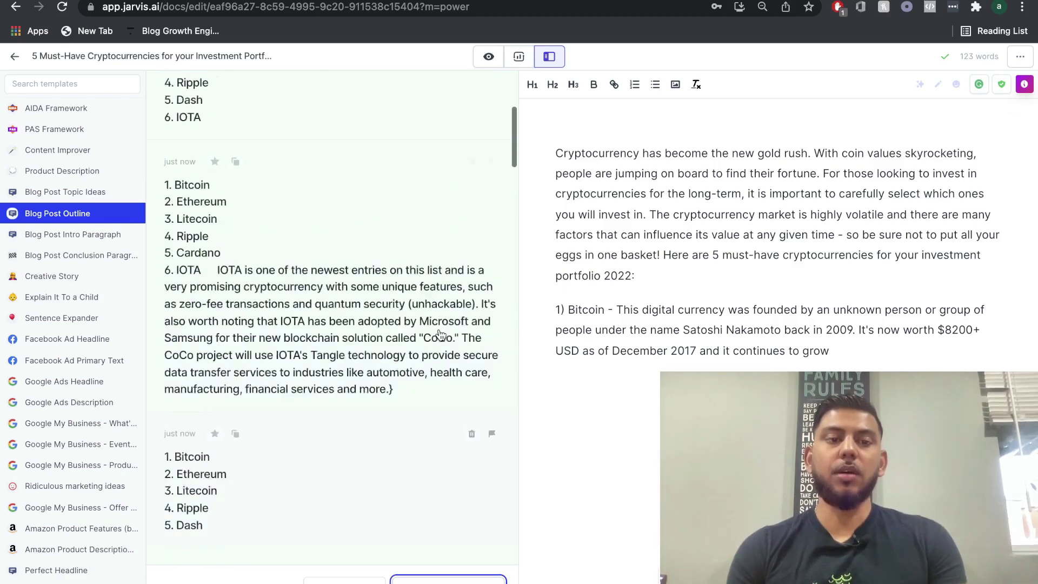
click(326, 271)
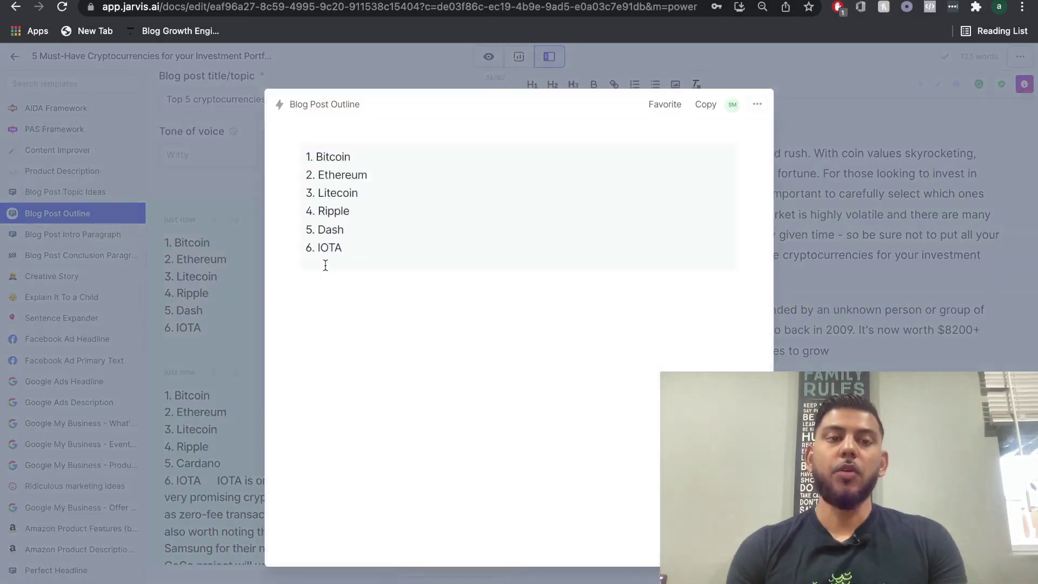
click(705, 110)
click(822, 329)
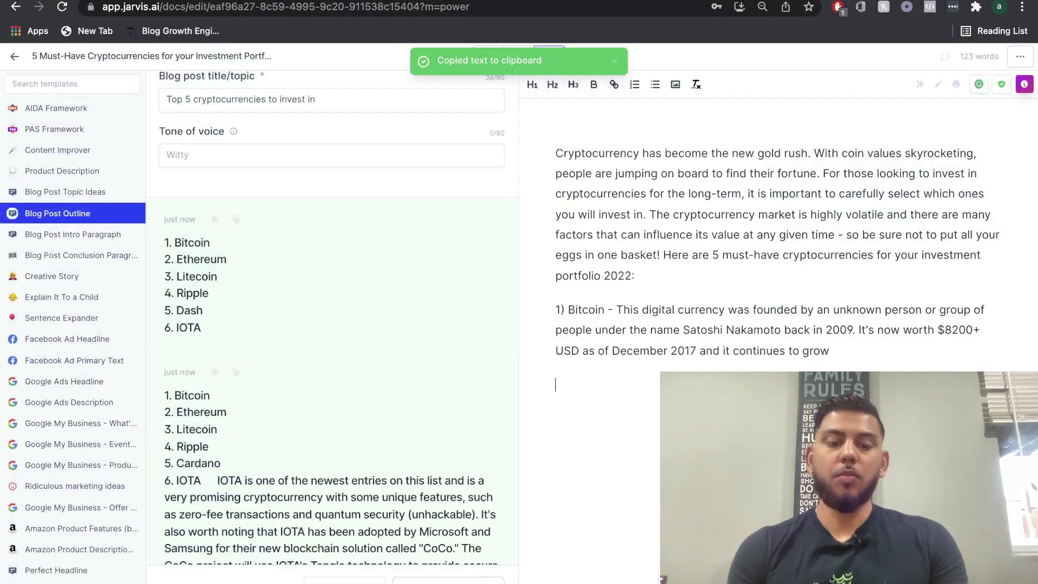
key(super+v)
key(Return)
key(BackSpace)
key(BackSpace)
key(BackSpace)
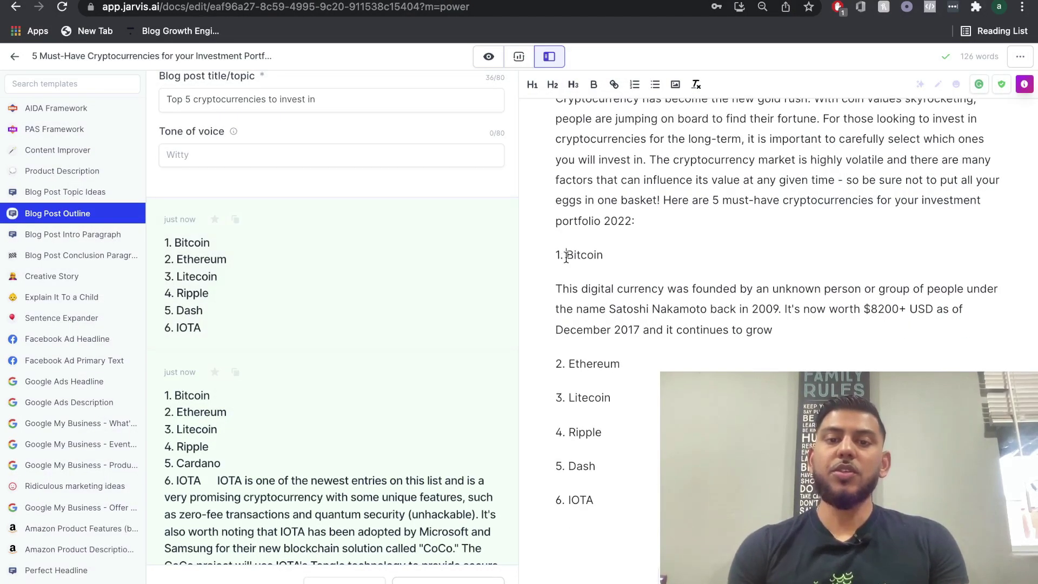
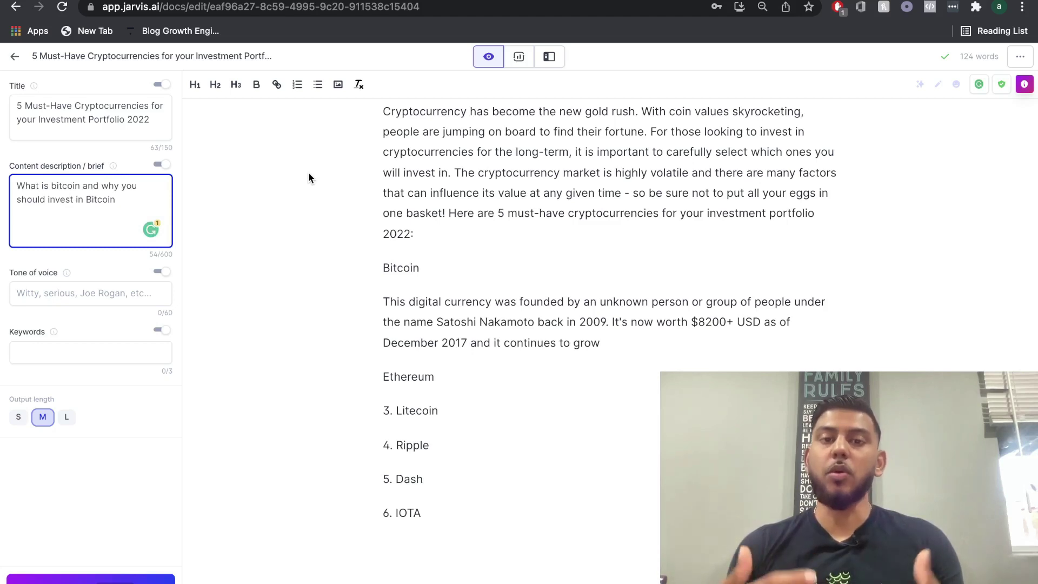
Format the Bitcoin line as a level 2 heading and generate the Bitcoin section's text with output length L
double_click(405, 268)
key(ctrl+alt+2)
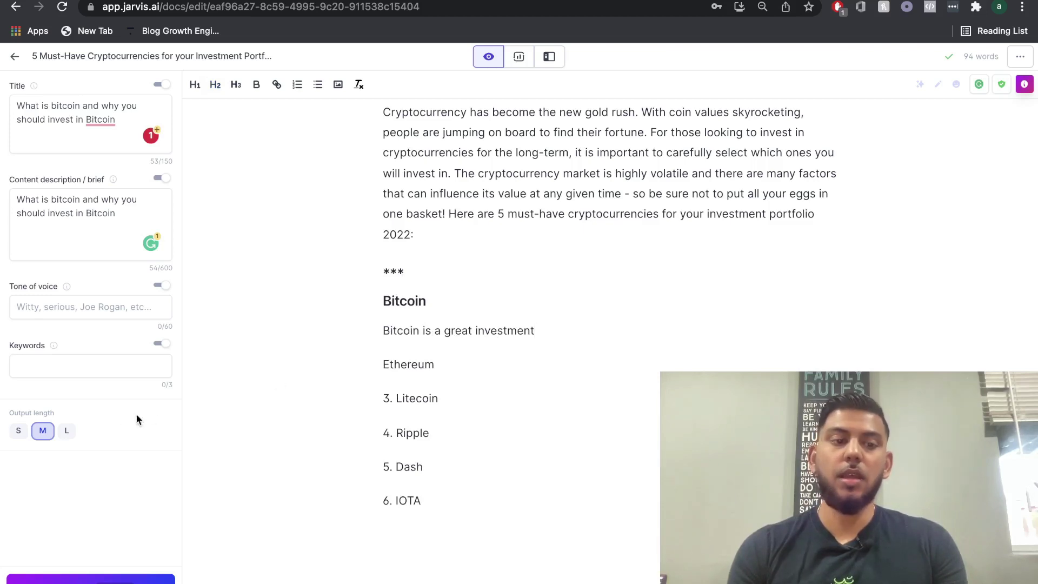
click(67, 430)
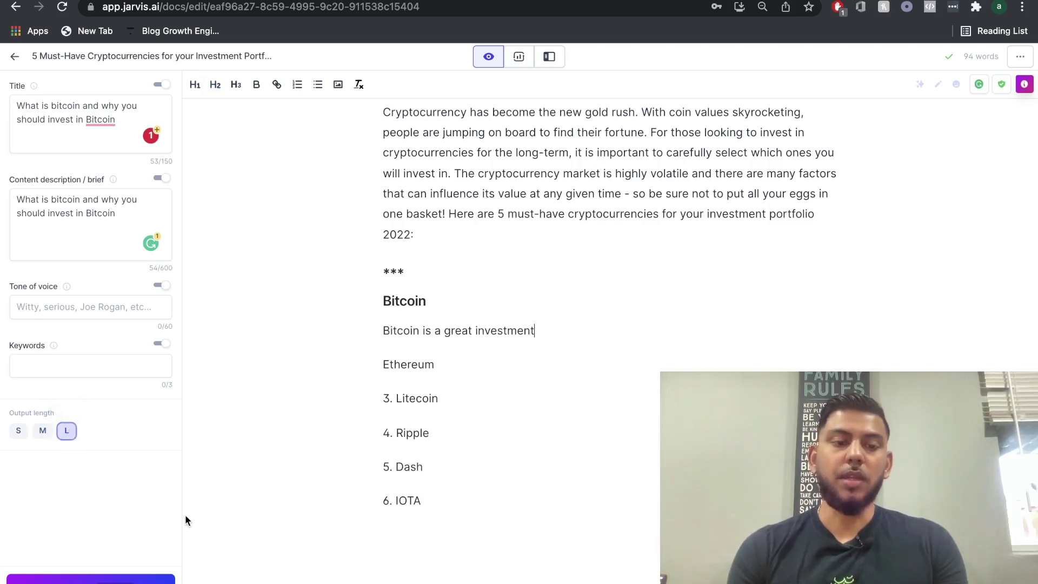
click(123, 574)
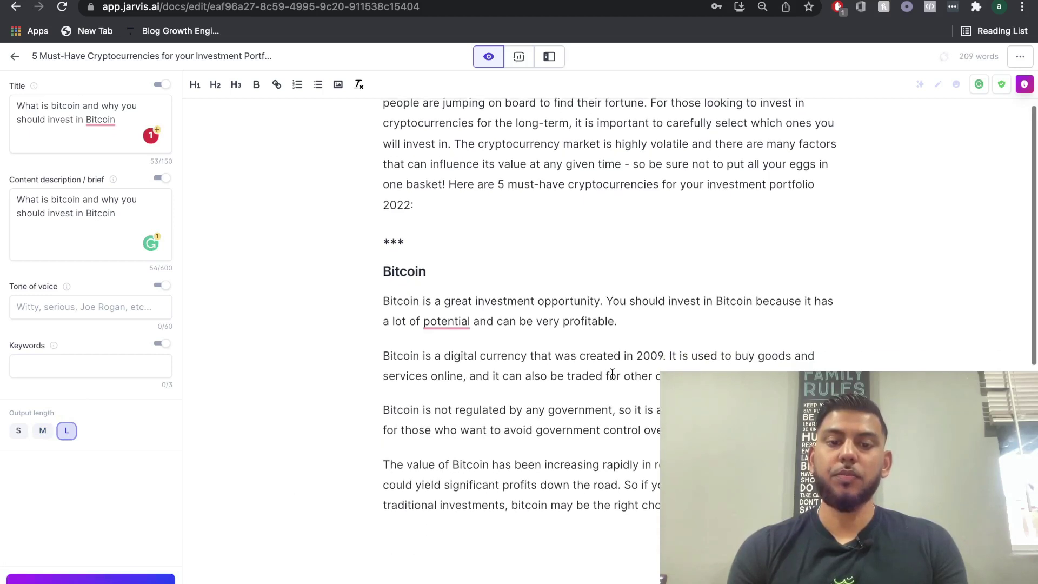
scroll(503, 373, down, 6)
click(472, 381)
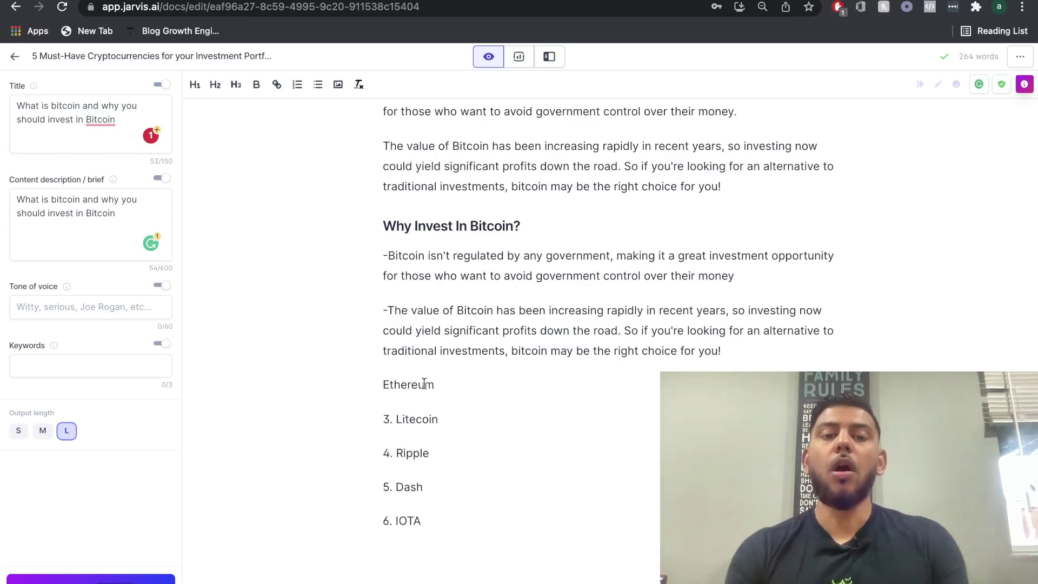
Show the Blog Post Conclusion Paragraph template beside the document, copy the post's intro paragraph into its main points and generate conclusions
click(549, 56)
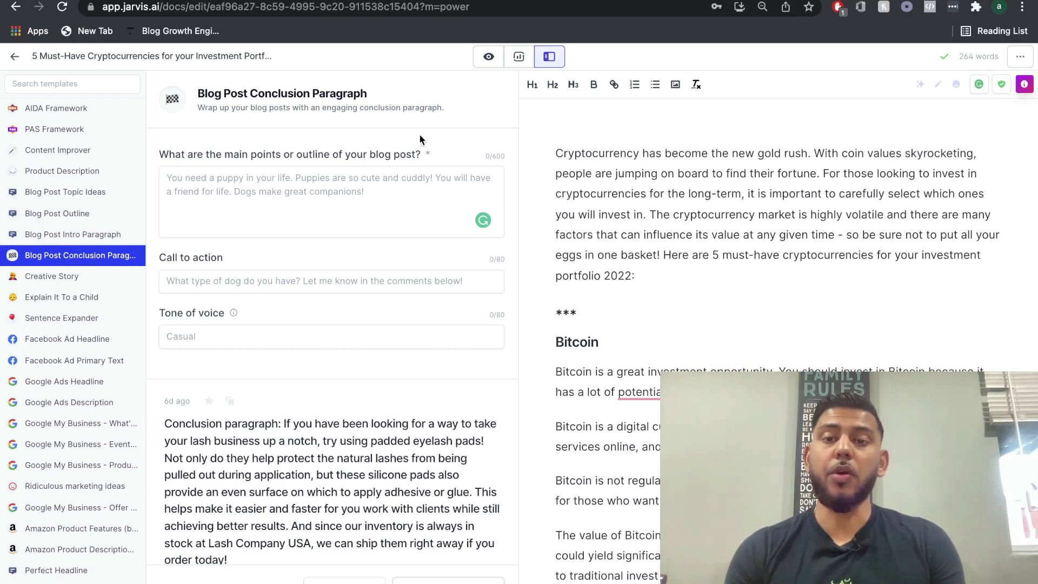
triple_click(678, 230)
key(ctrl+c)
click(296, 220)
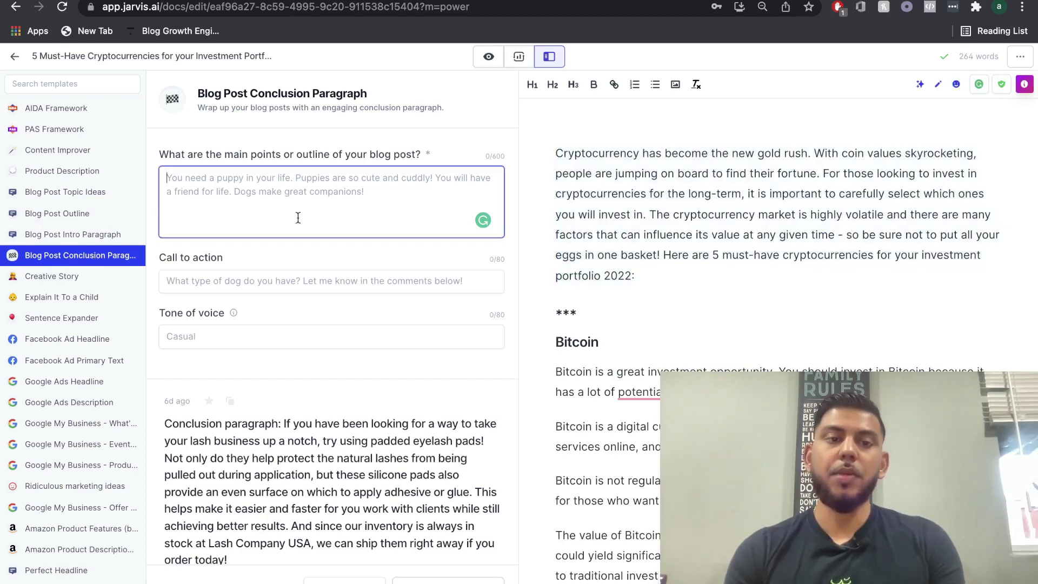
key(ctrl+v)
scroll(335, 354, down, 1)
scroll(335, 354, down, 3)
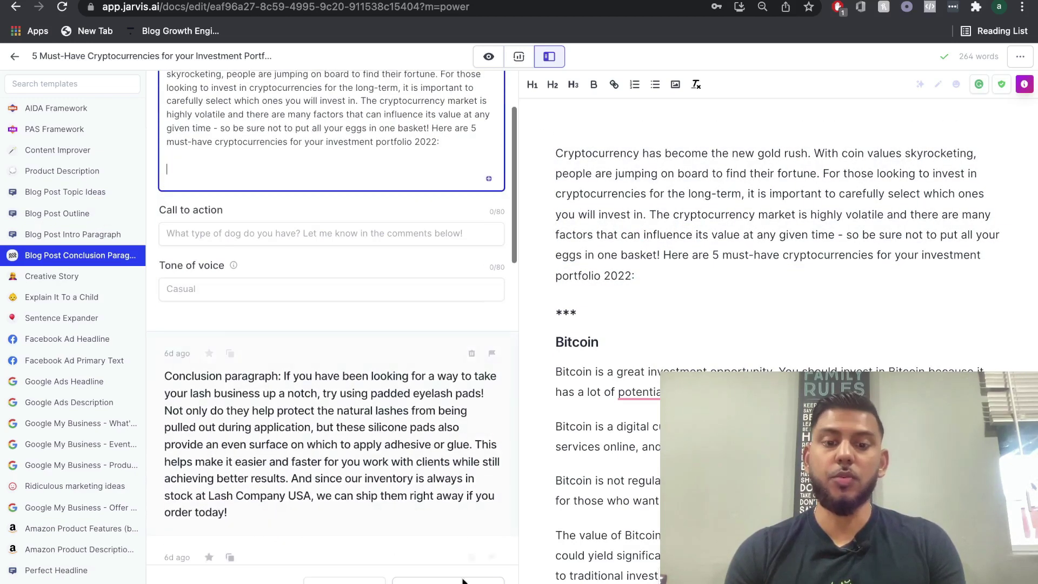
key(super+Return)
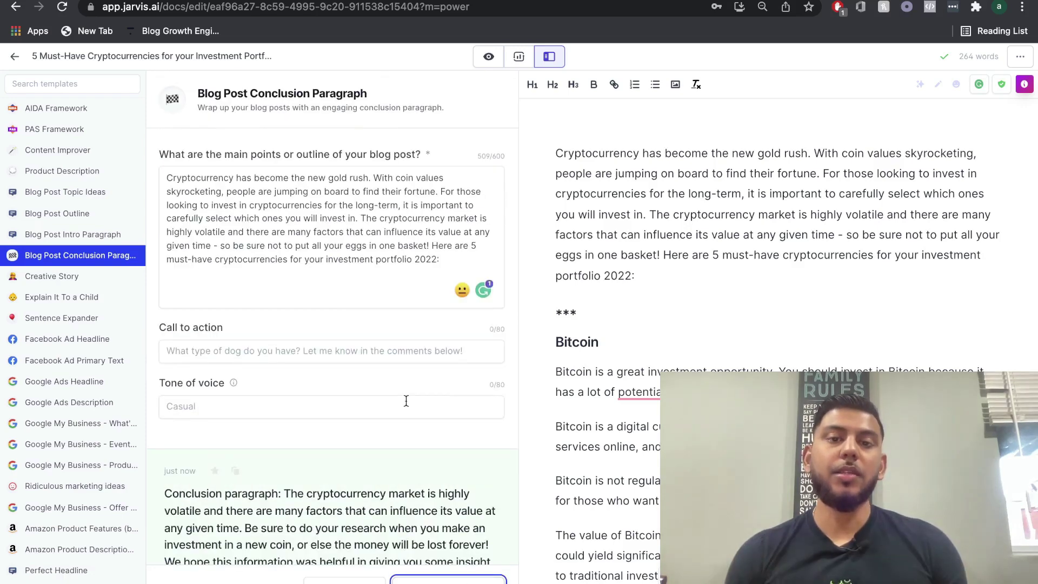
scroll(406, 401, down, 10)
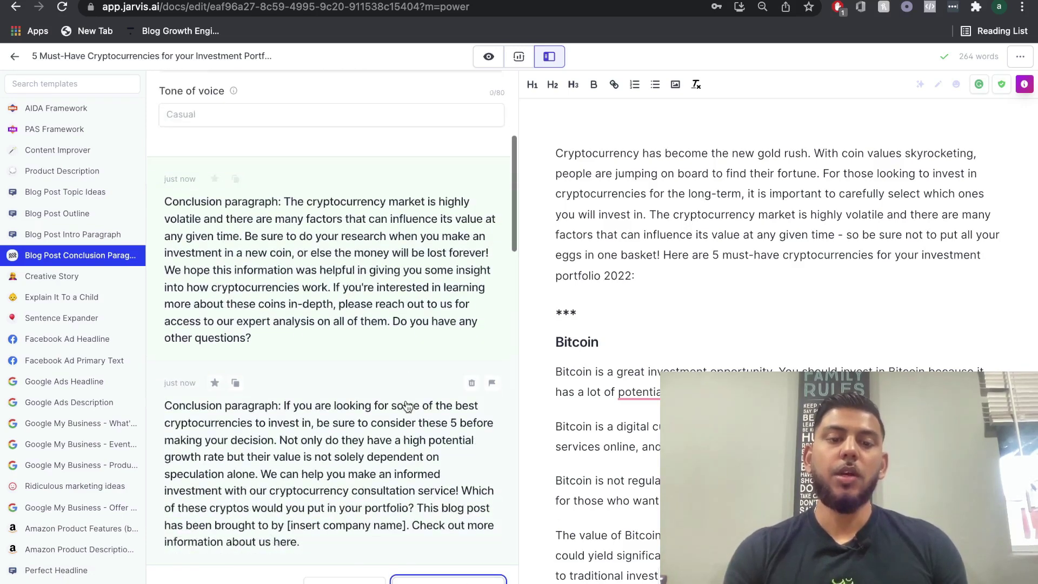
scroll(407, 405, up, 3)
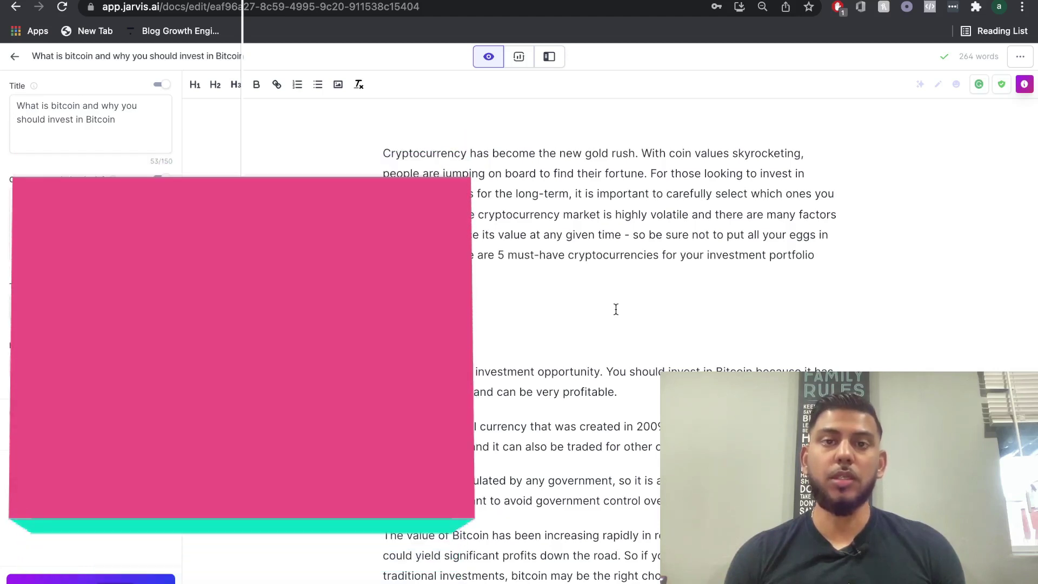
Look at the document's SurferSEO view and the templates view, and return to the plain editor view
click(519, 56)
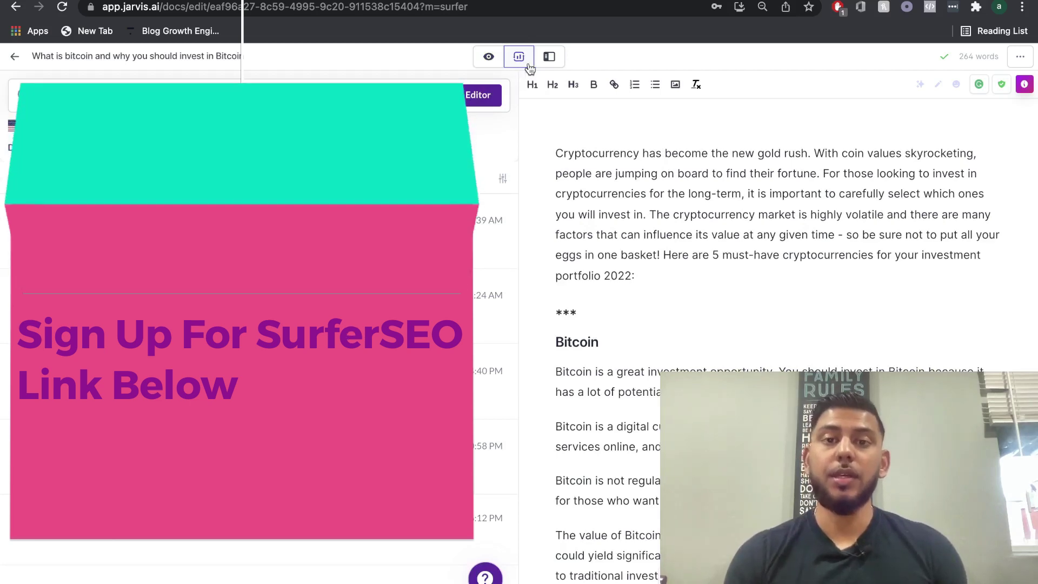
click(549, 56)
click(487, 58)
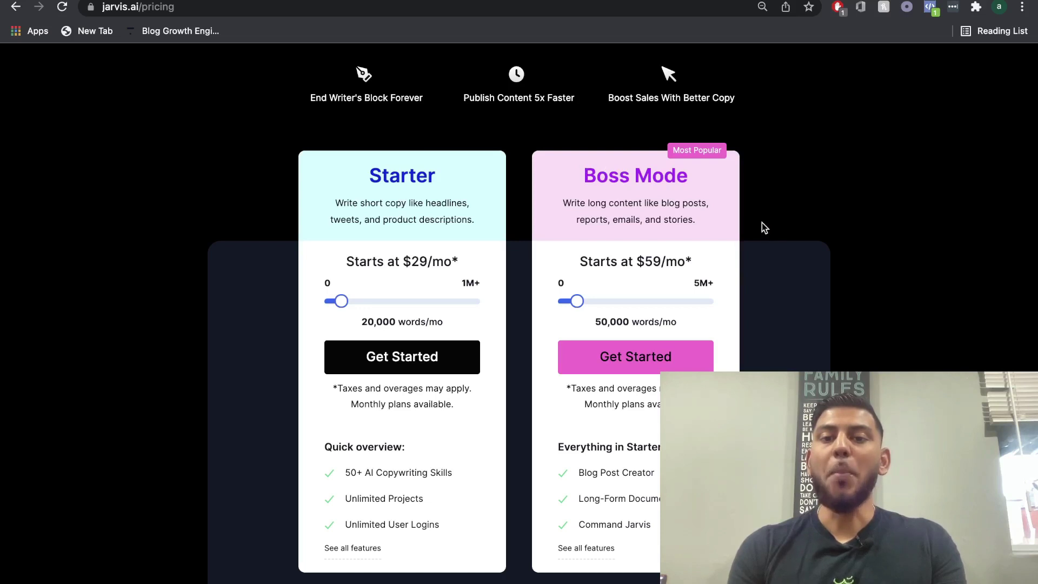
Compare the prices and monthly word allowances of the Starter and Boss Mode plans on the Jarvis pricing page
scroll(759, 224, down, 1)
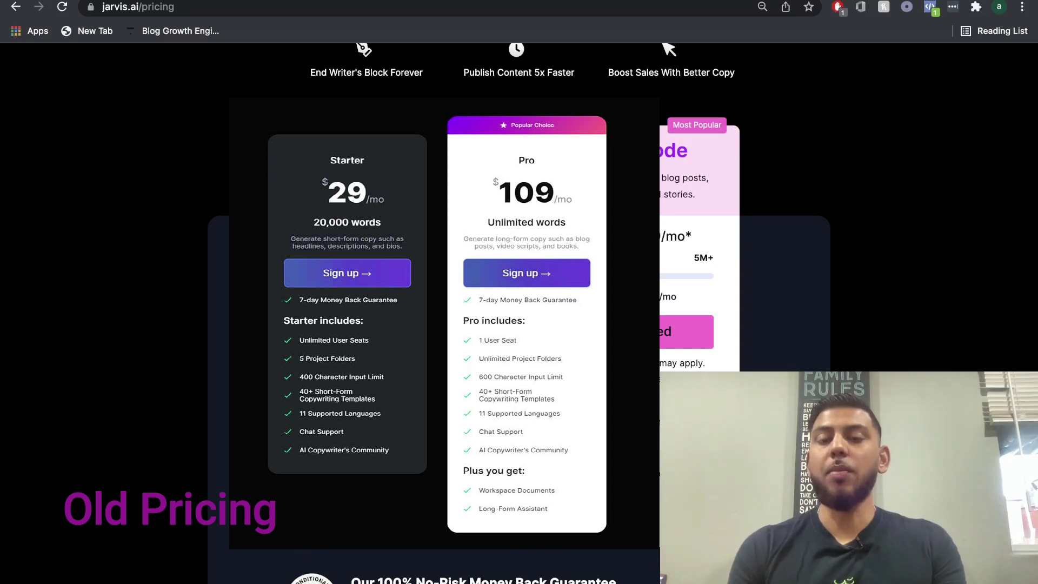
scroll(671, 207, down, 1)
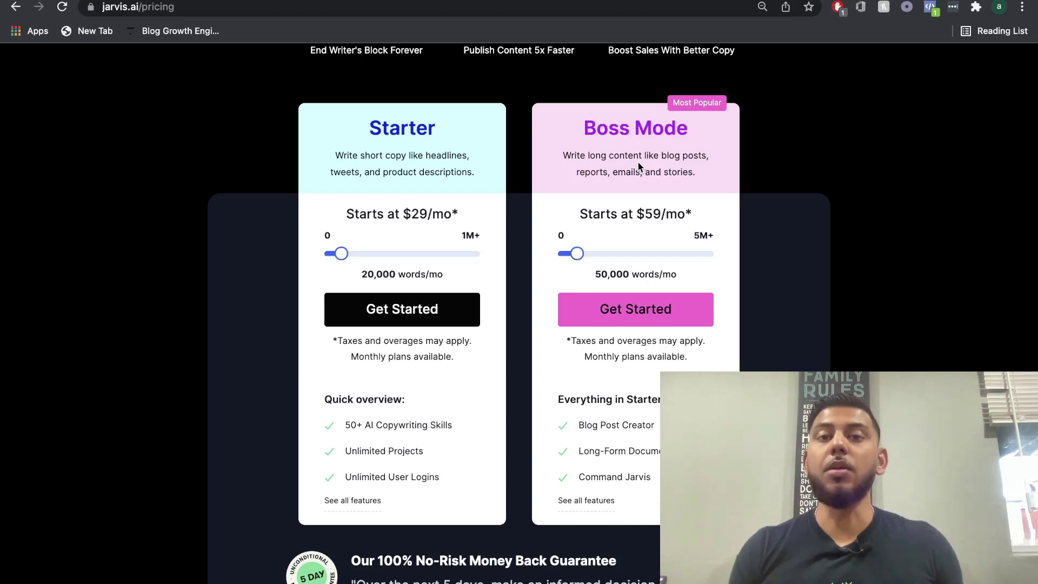
scroll(846, 154, up, 1)
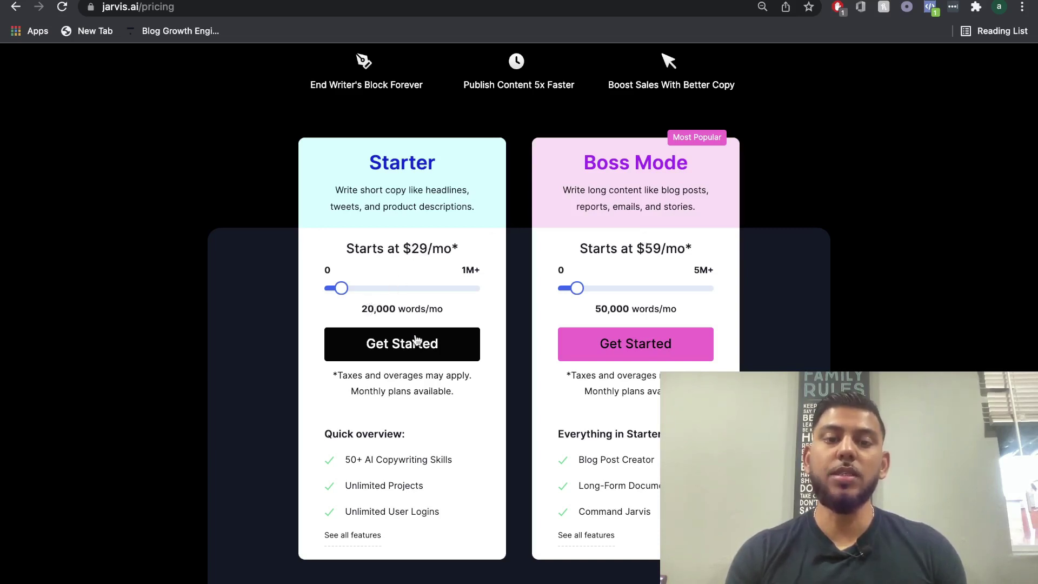
scroll(416, 413, down, 1)
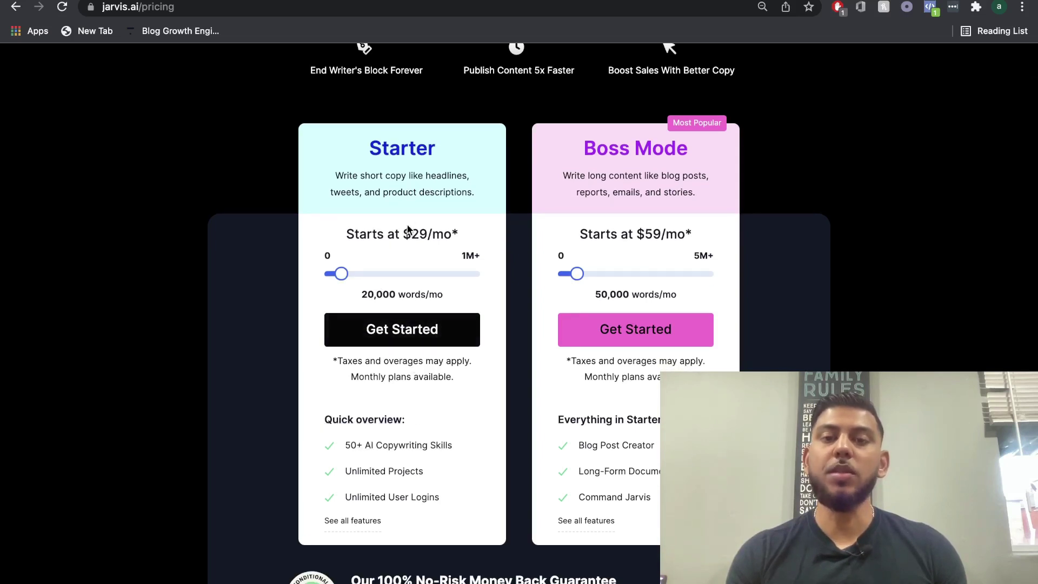
scroll(423, 324, down, 1)
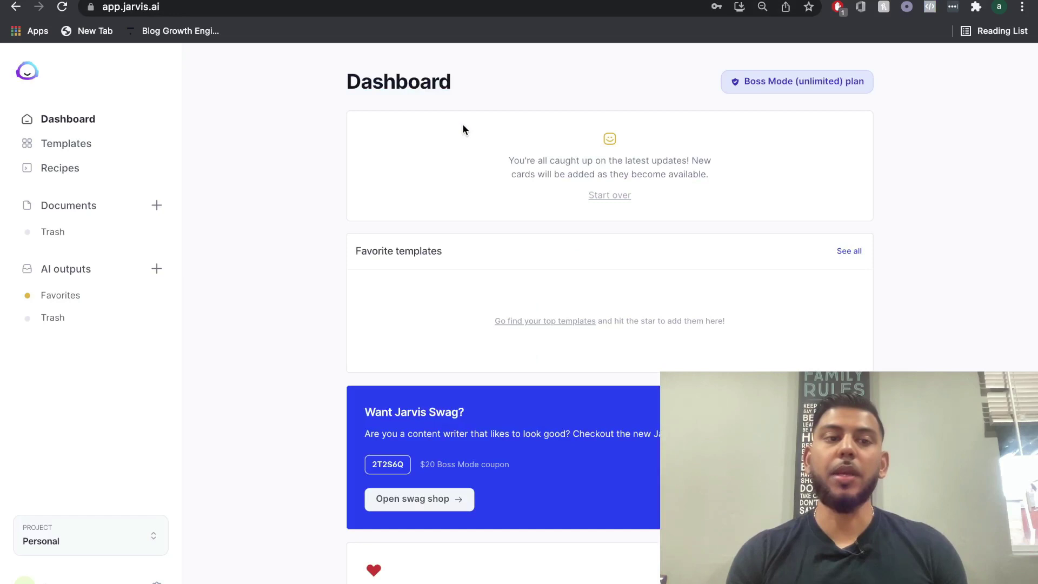
Open the template library from the Jarvis dashboard and look through the available templates, including Long-form assistant
click(83, 145)
scroll(588, 328, down, 5)
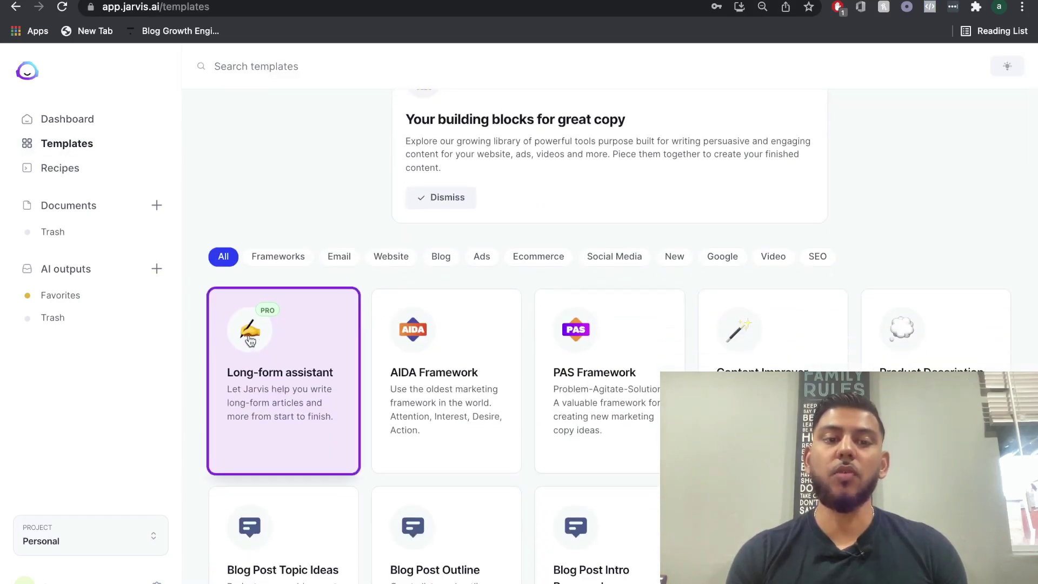
scroll(287, 378, down, 2)
scroll(459, 362, down, 10)
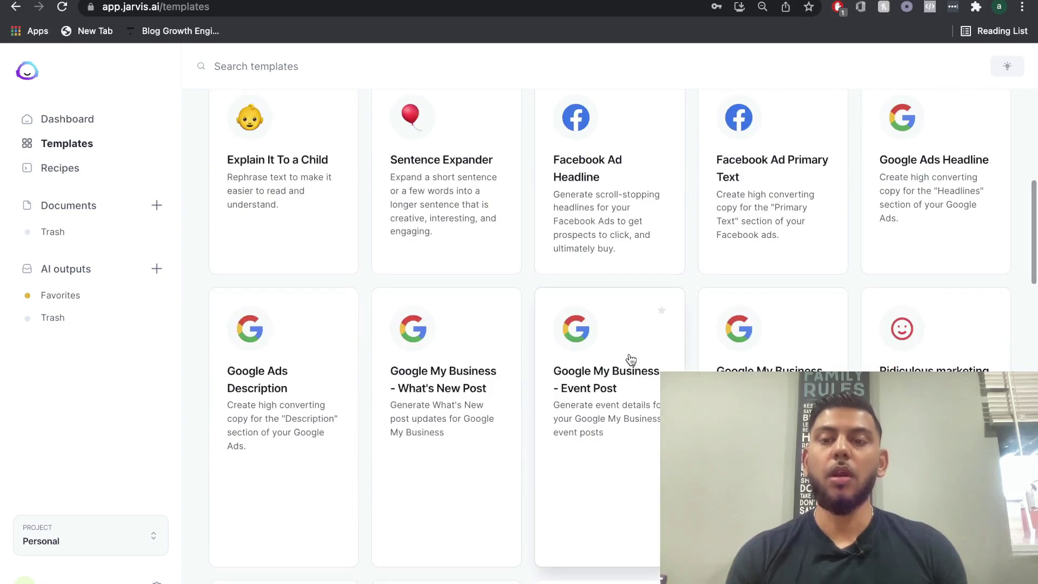
scroll(631, 359, down, 3)
scroll(630, 359, down, 5)
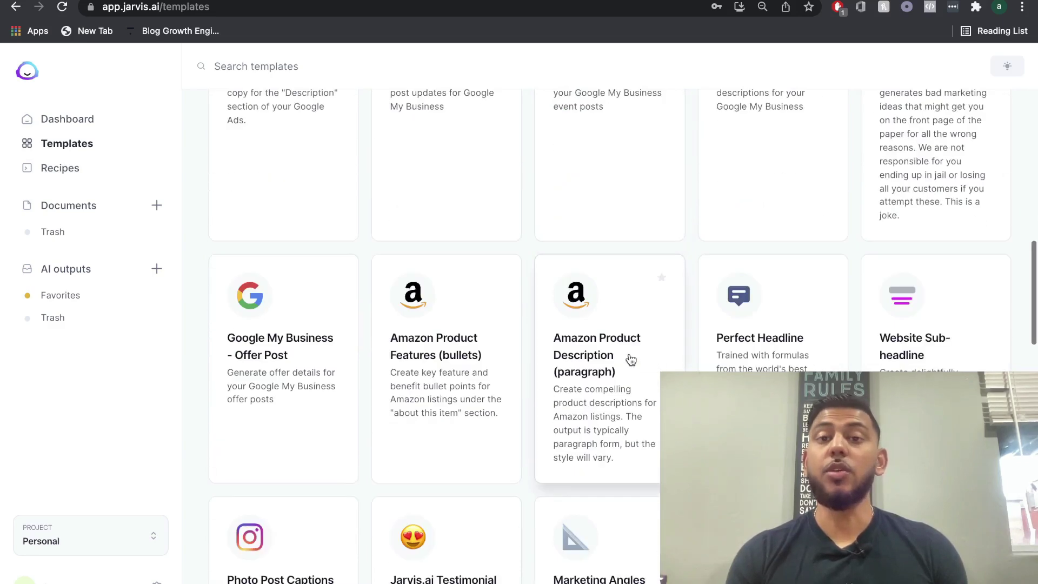
scroll(630, 359, up, 15)
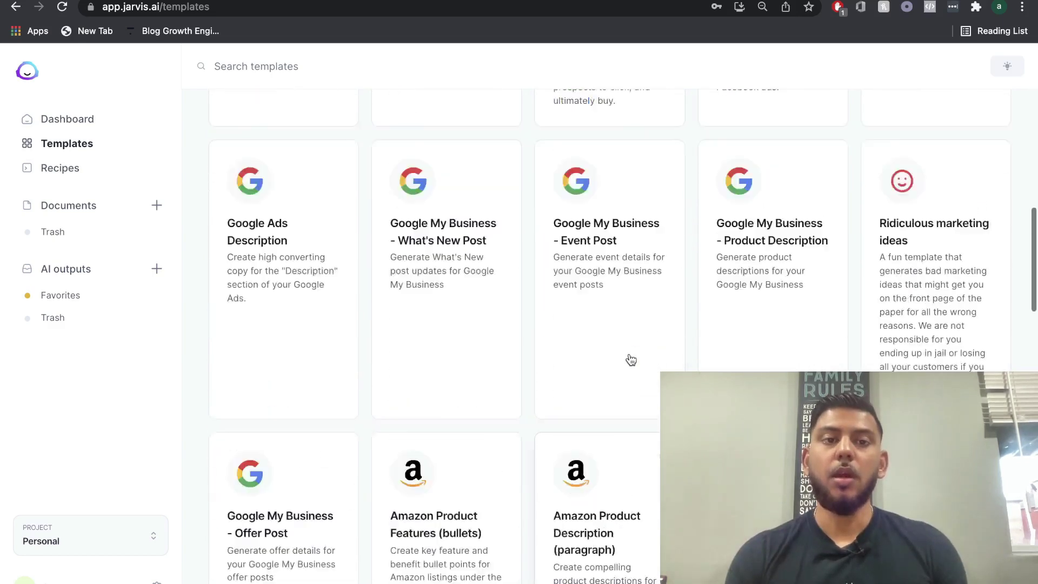
scroll(318, 216, up, 1)
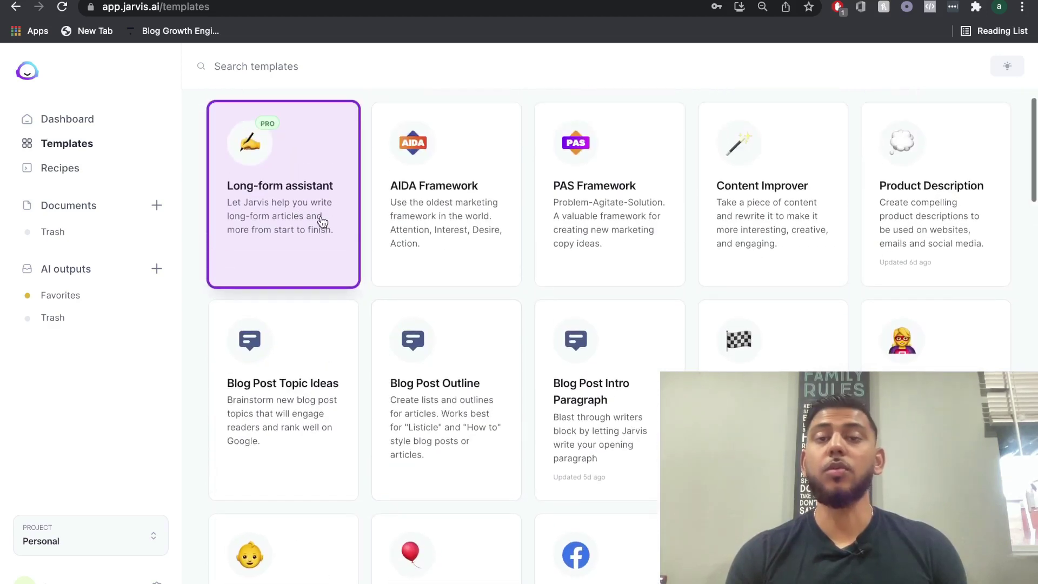
scroll(313, 224, up, 1)
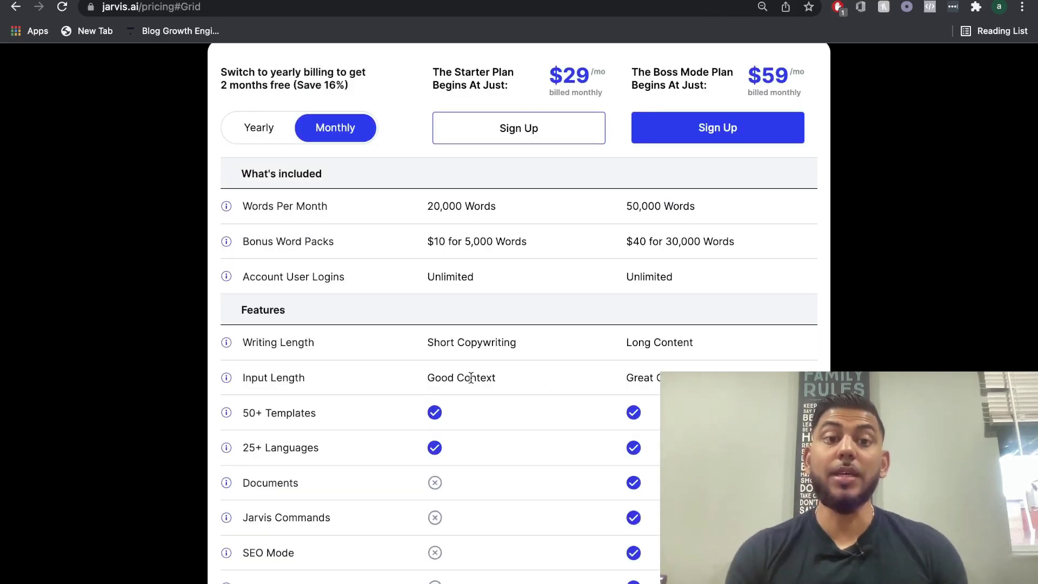
Examine the pricing page's feature comparison of the Starter and Boss Mode plans and Boss Mode's starting price and word allowance
scroll(491, 378, down, 3)
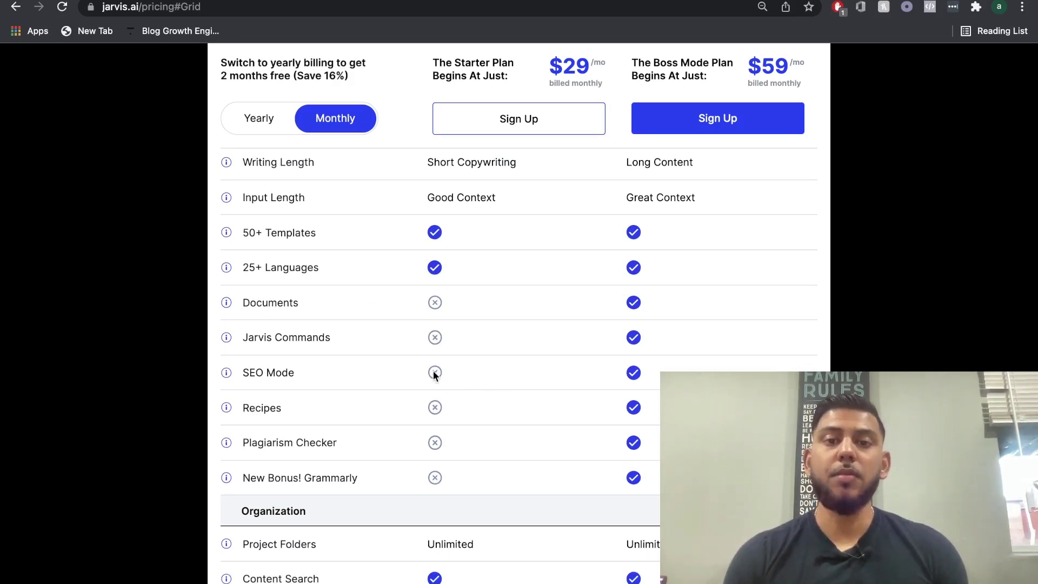
scroll(433, 370, up, 15)
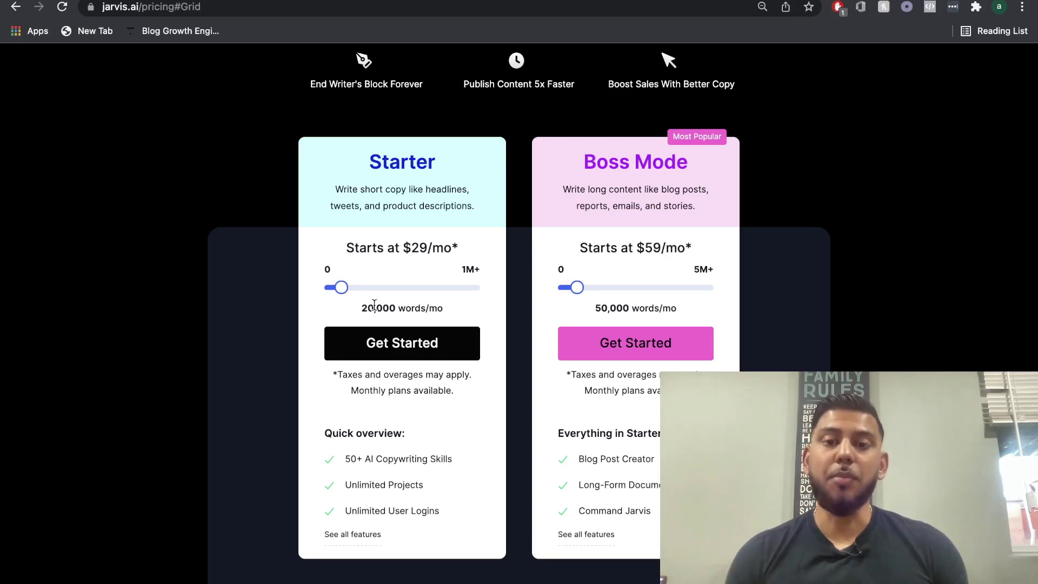
scroll(670, 332, down, 1)
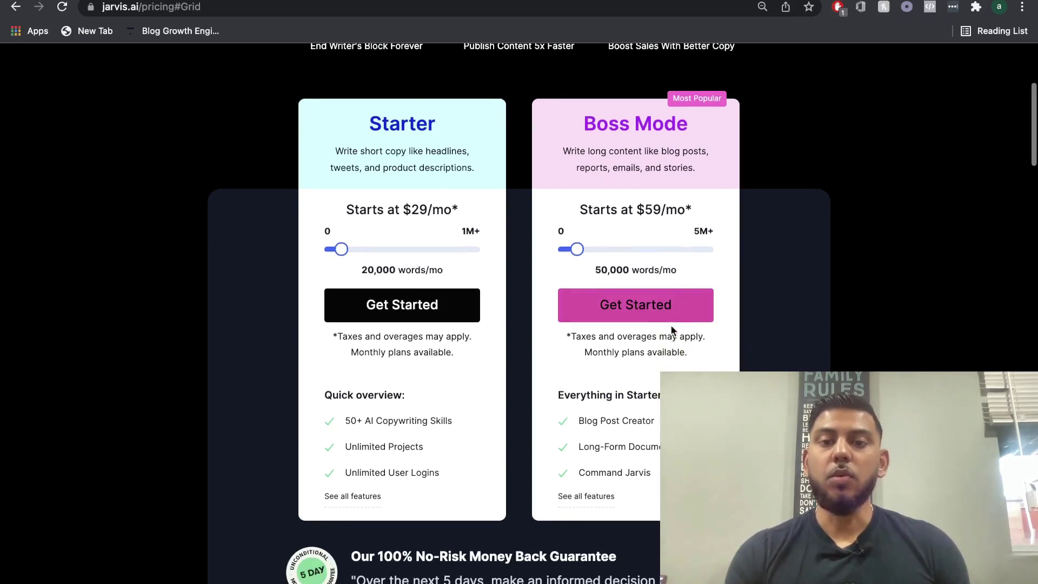
double_click(651, 209)
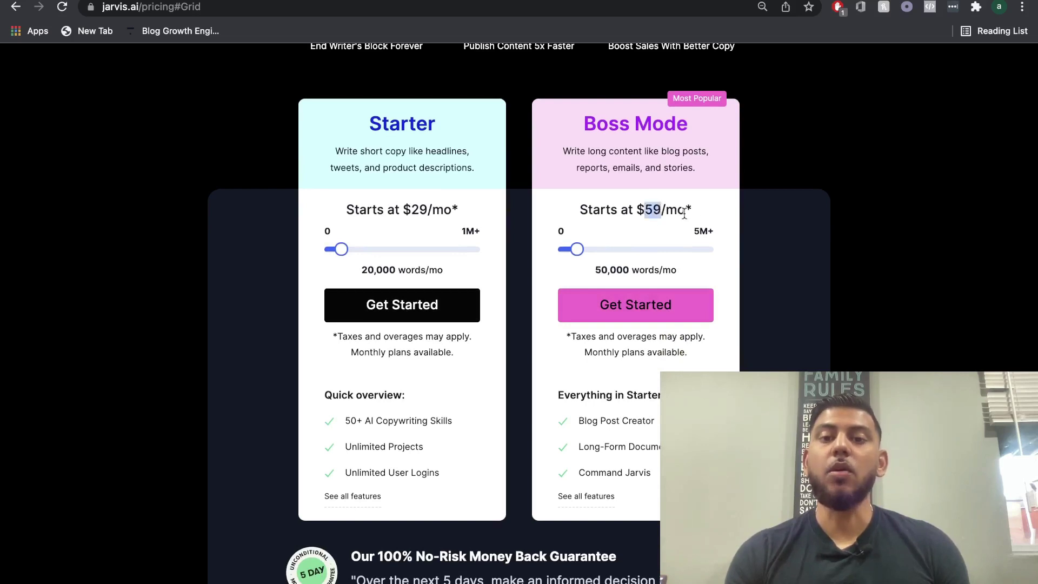
scroll(648, 208, down, 1)
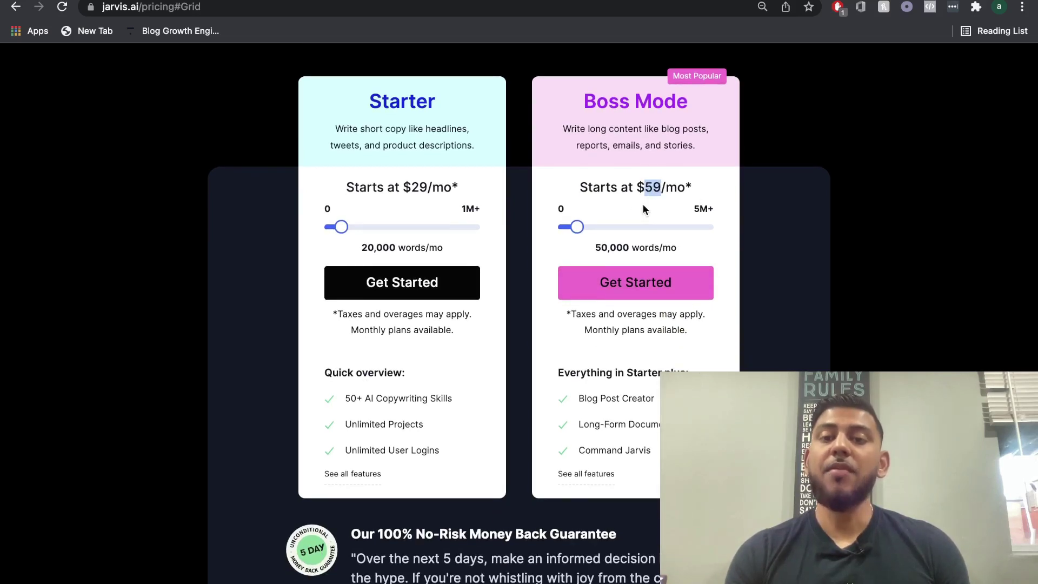
scroll(650, 206, down, 1)
drag(595, 233, 654, 236)
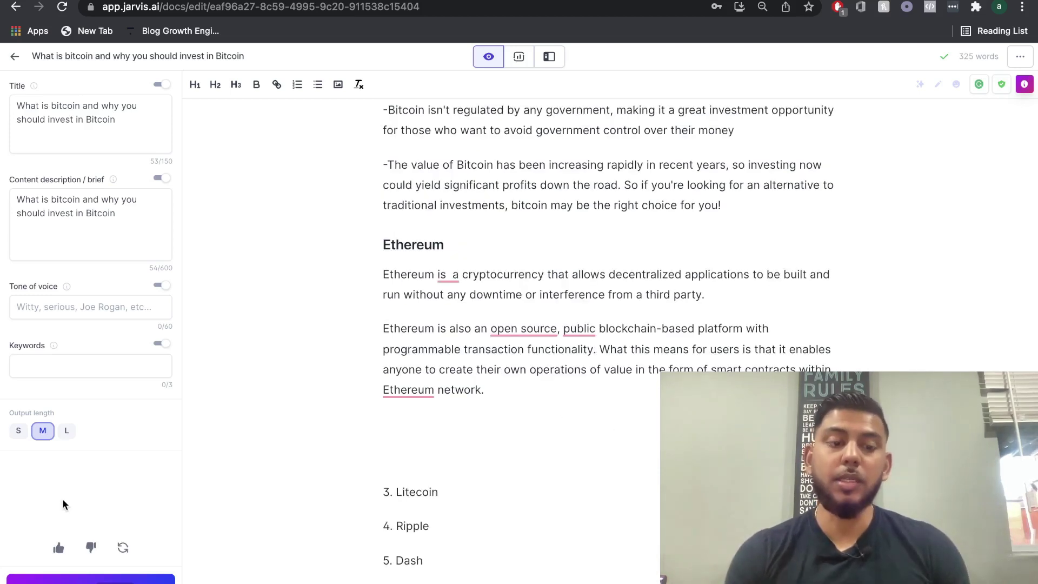
Generate the Litecoin section's text in the post with output length M
click(90, 578)
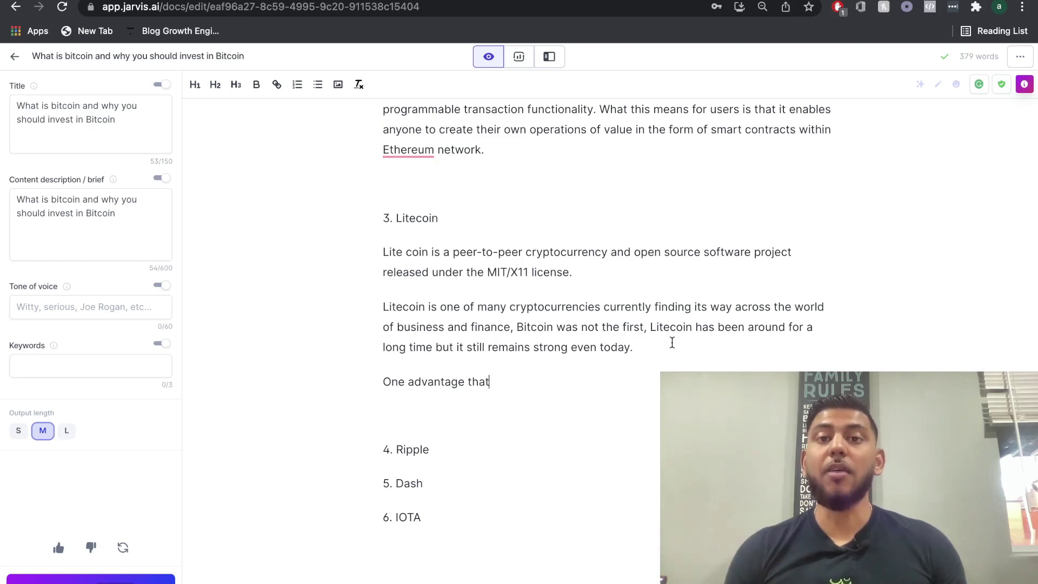
triple_click(672, 342)
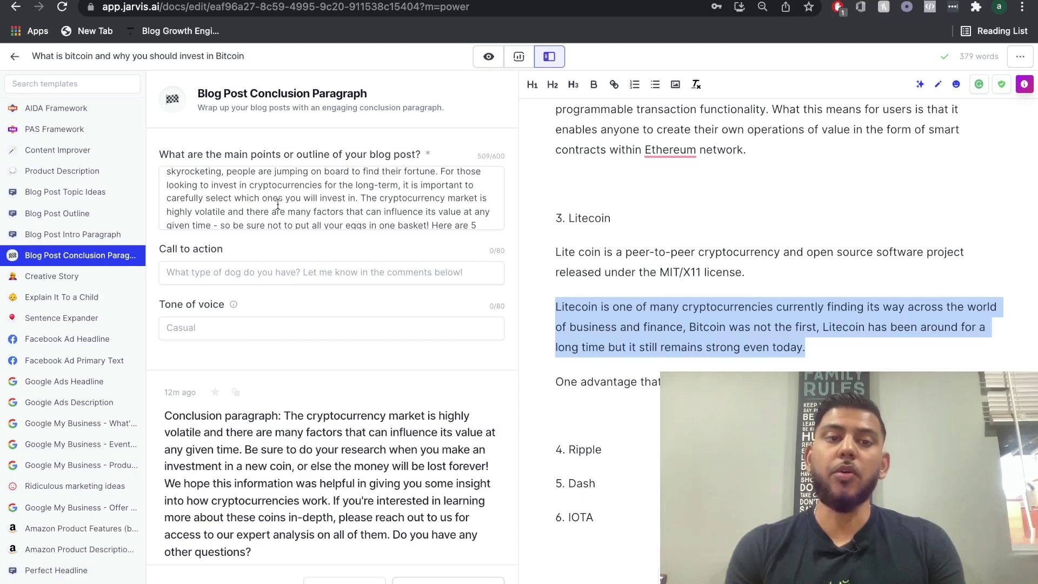
Review the main points and the generated conclusions in the Blog Post Conclusion Paragraph template beside the document
scroll(248, 198, up, 2)
scroll(319, 206, down, 4)
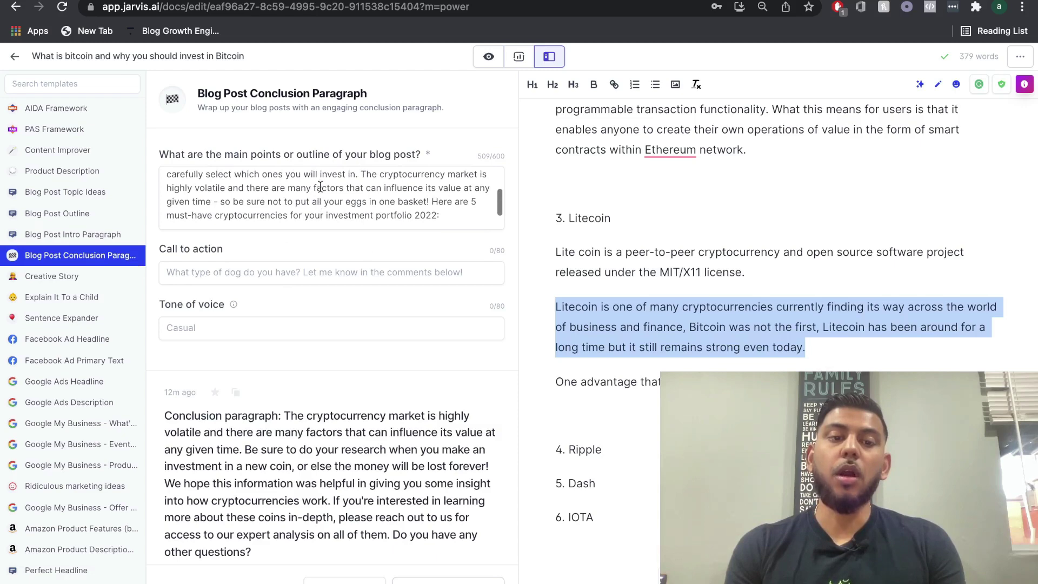
scroll(329, 223, down, 2)
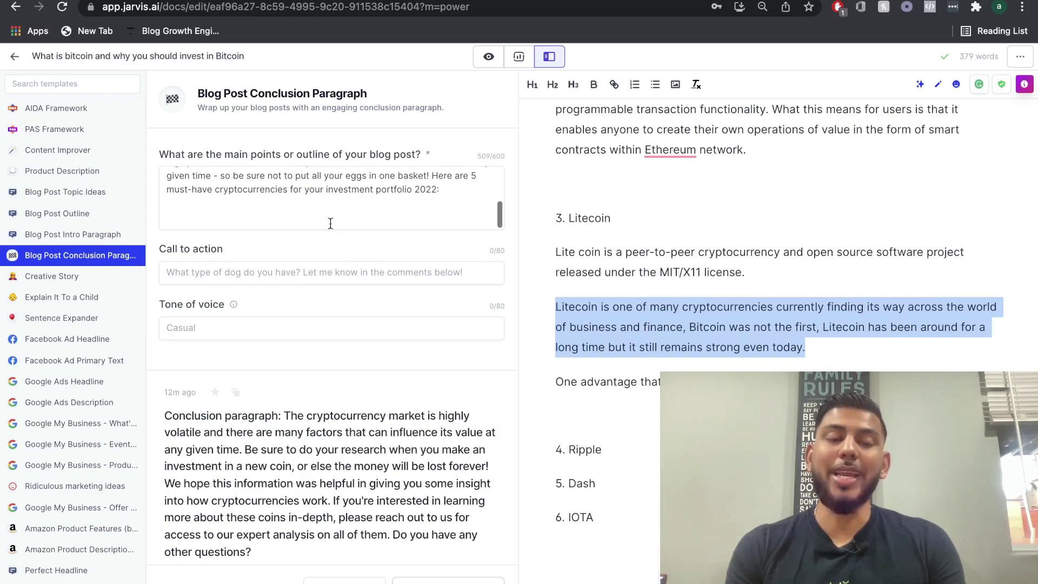
scroll(335, 243, down, 7)
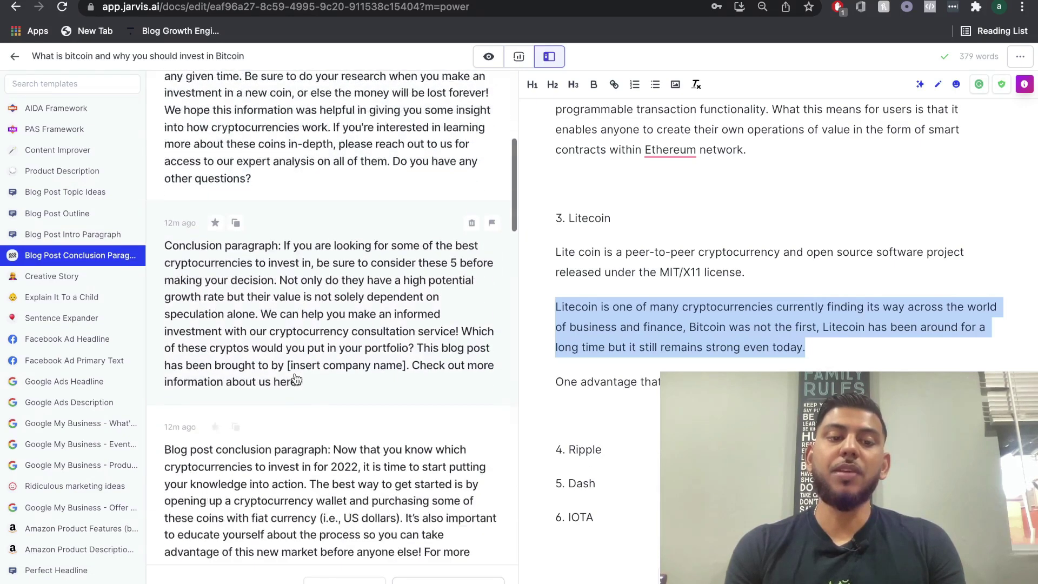
scroll(325, 449, up, 3)
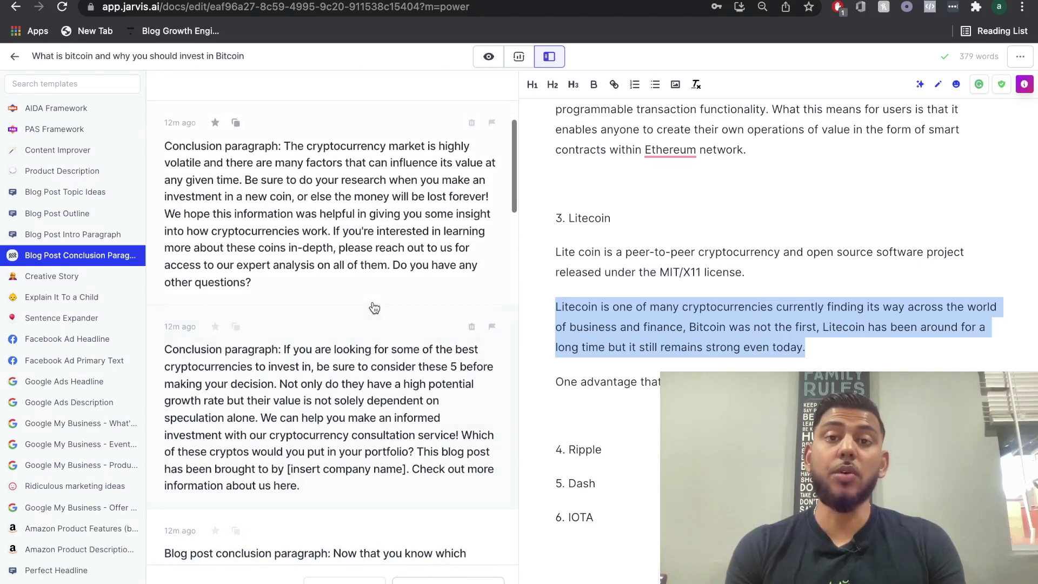
scroll(374, 308, up, 1)
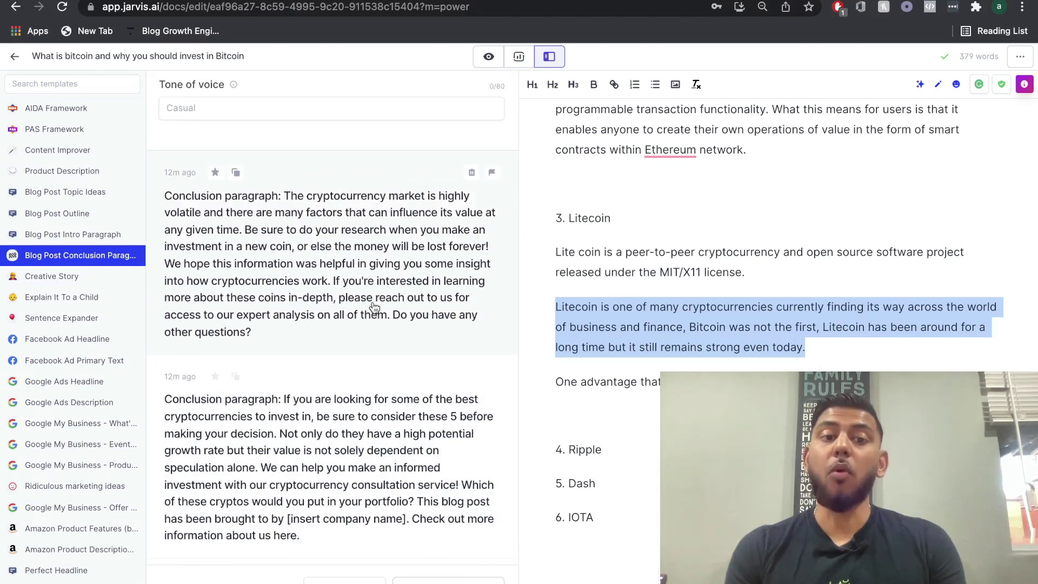
scroll(397, 286, down, 1)
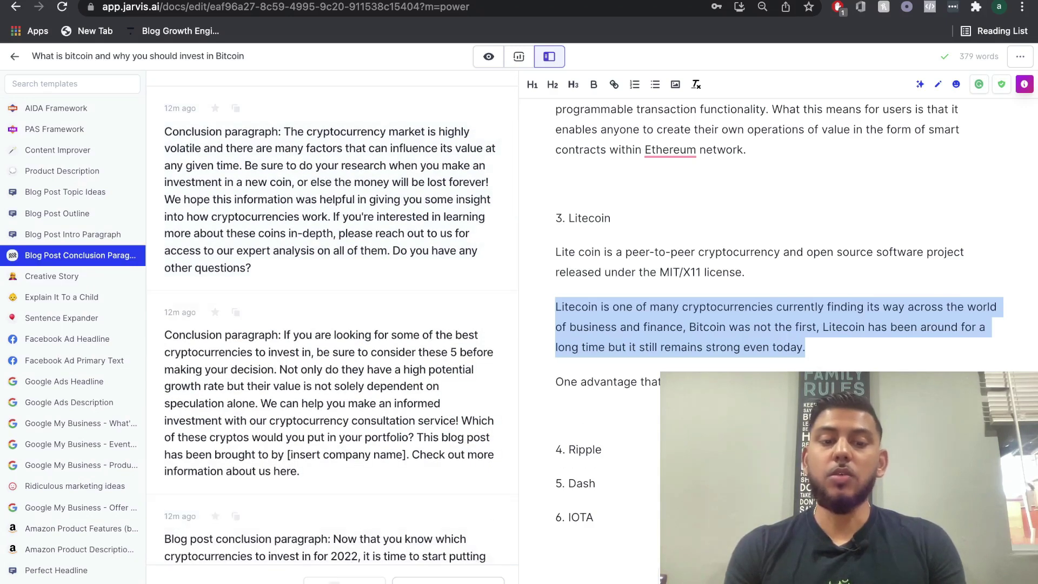
click(344, 579)
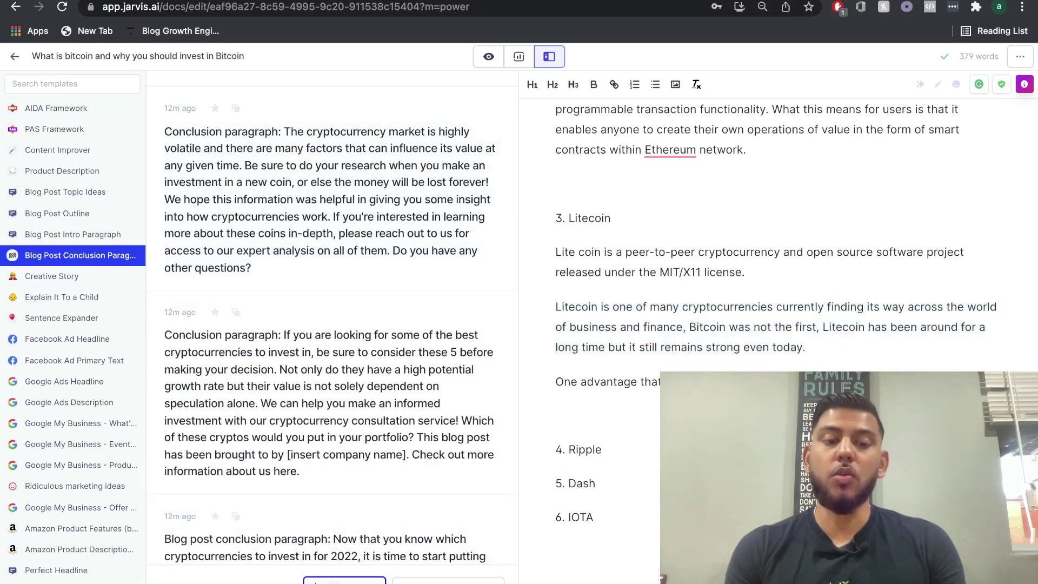
scroll(365, 411, up, 5)
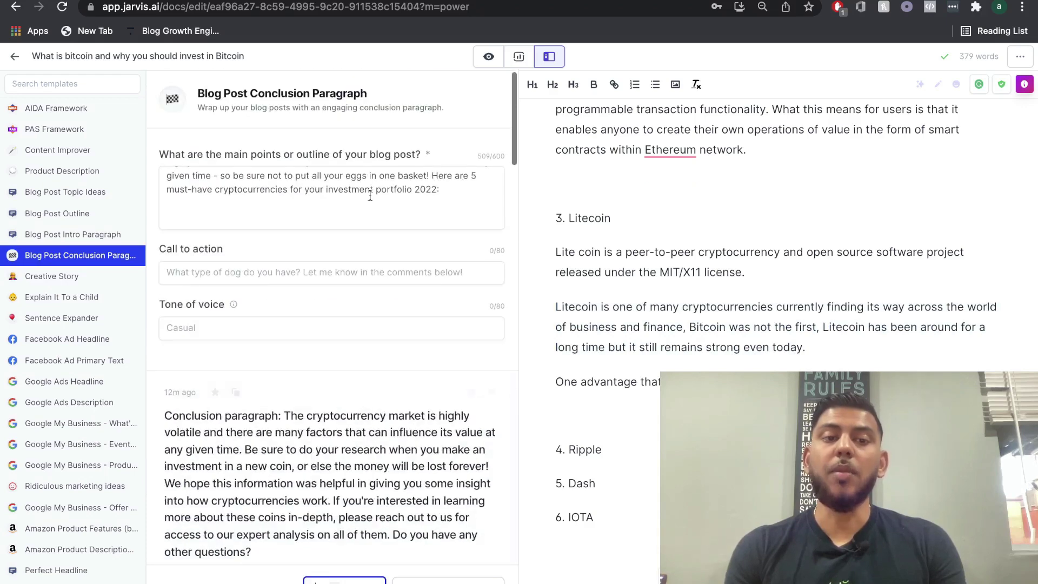
Read through the generated cryptocurrency conclusion paragraphs alongside the post's Bitcoin, Ethereum and Litecoin sections
click(338, 189)
scroll(404, 198, down, 3)
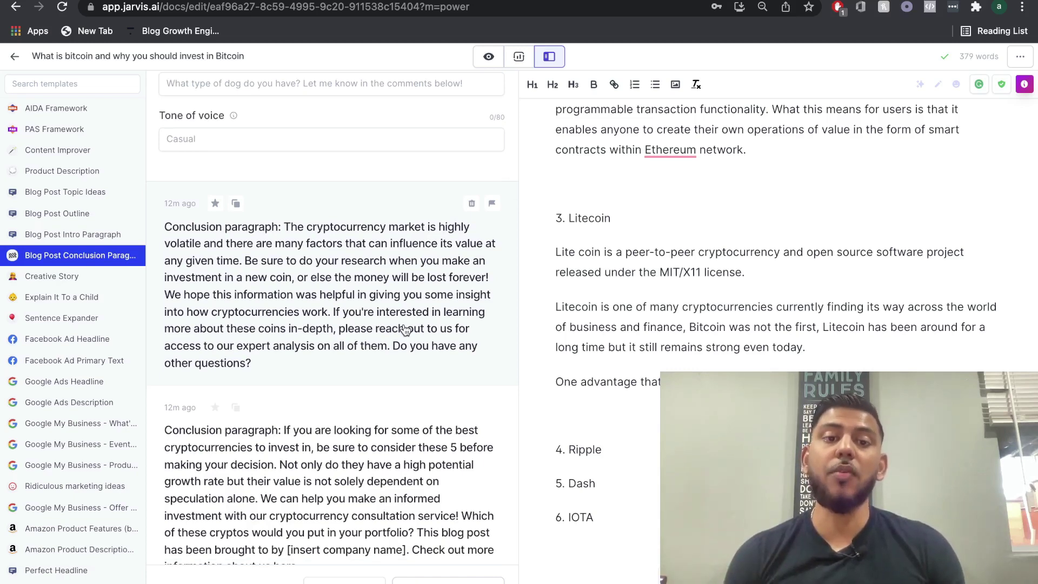
scroll(404, 328, up, 3)
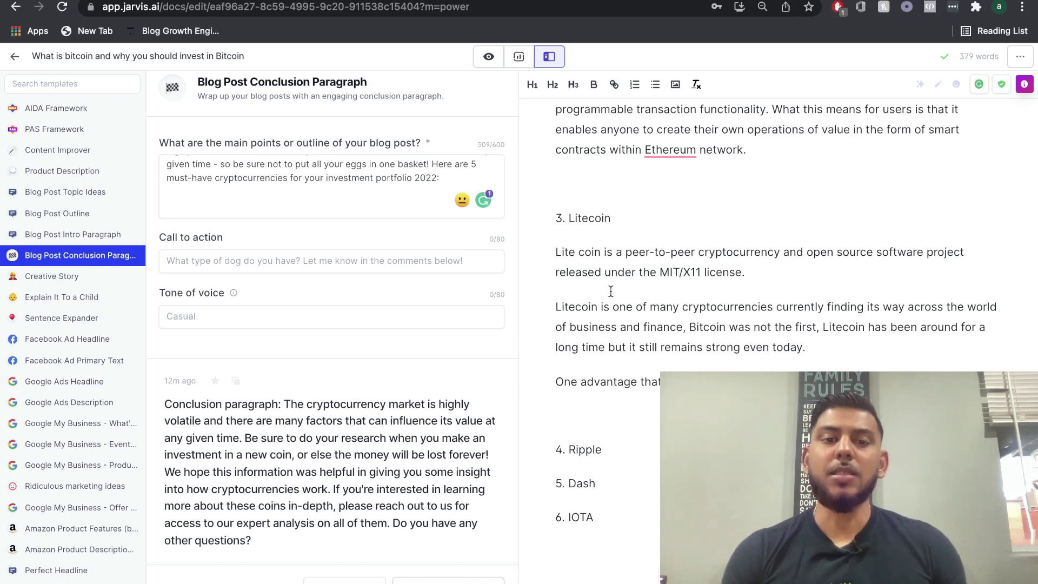
scroll(674, 297, up, 4)
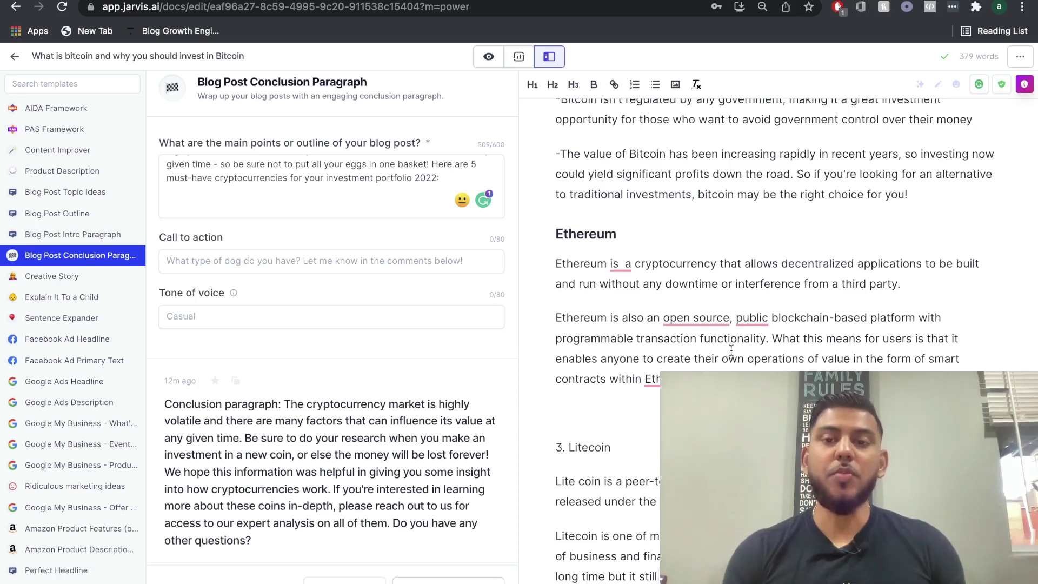
scroll(773, 324, down, 1)
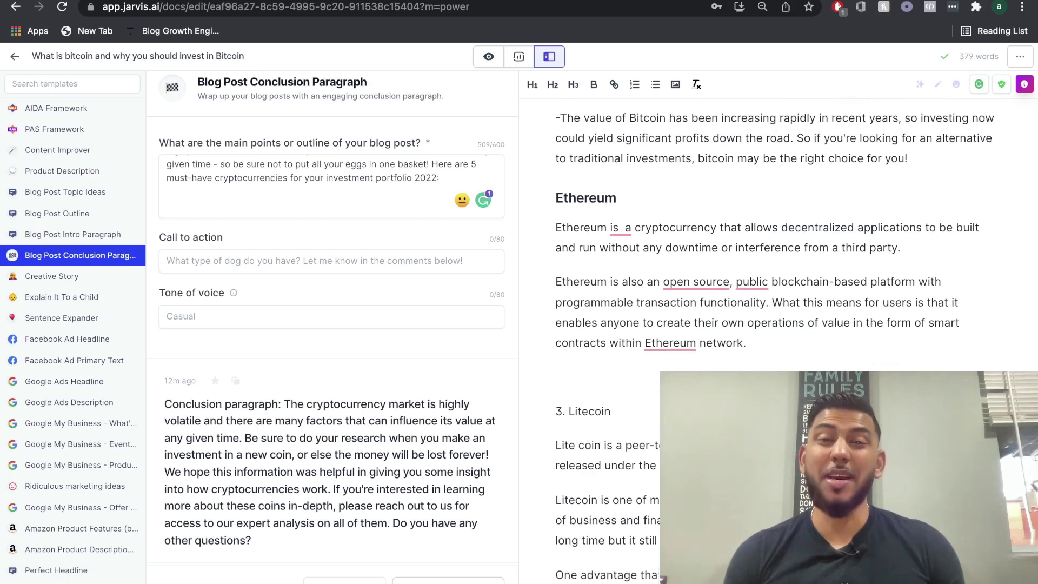
scroll(773, 325, down, 2)
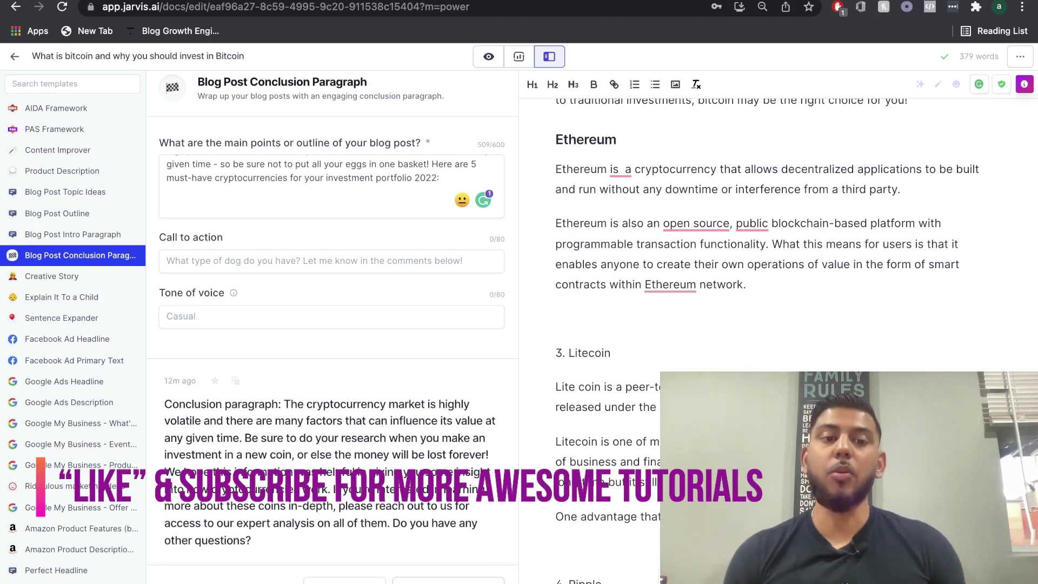
scroll(354, 373, down, 2)
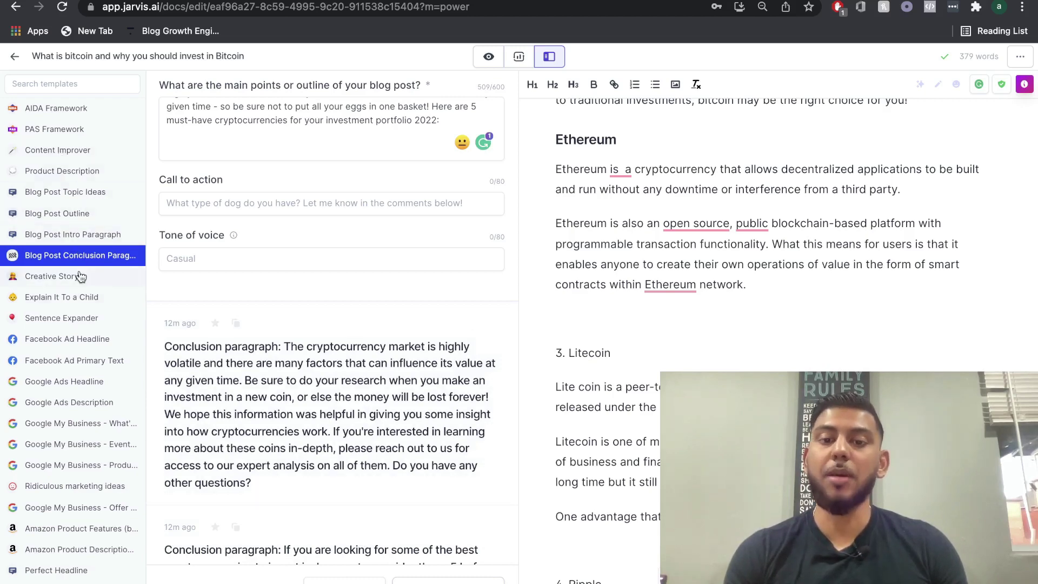
Switch the document from the template view to the writing view with title and content brief, and review its Bitcoin, Ethereum and Litecoin sections
scroll(762, 257, up, 2)
scroll(762, 257, up, 2)
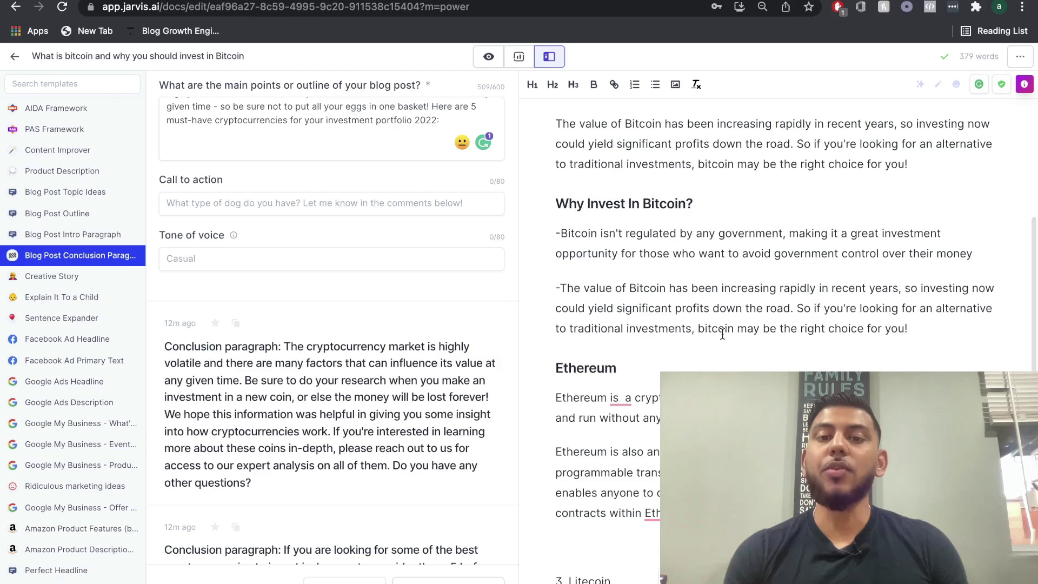
click(489, 58)
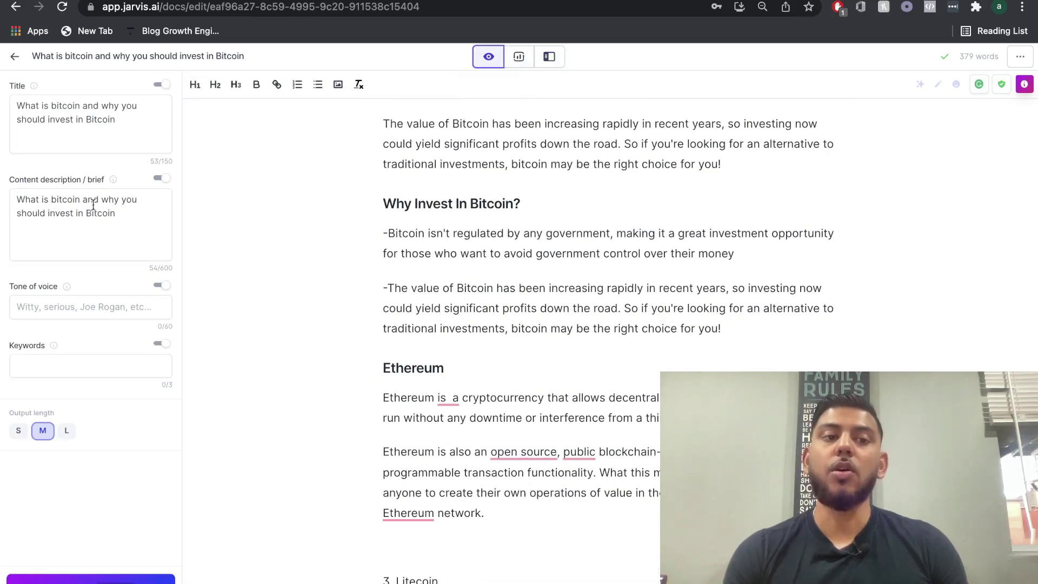
scroll(512, 419, down, 4)
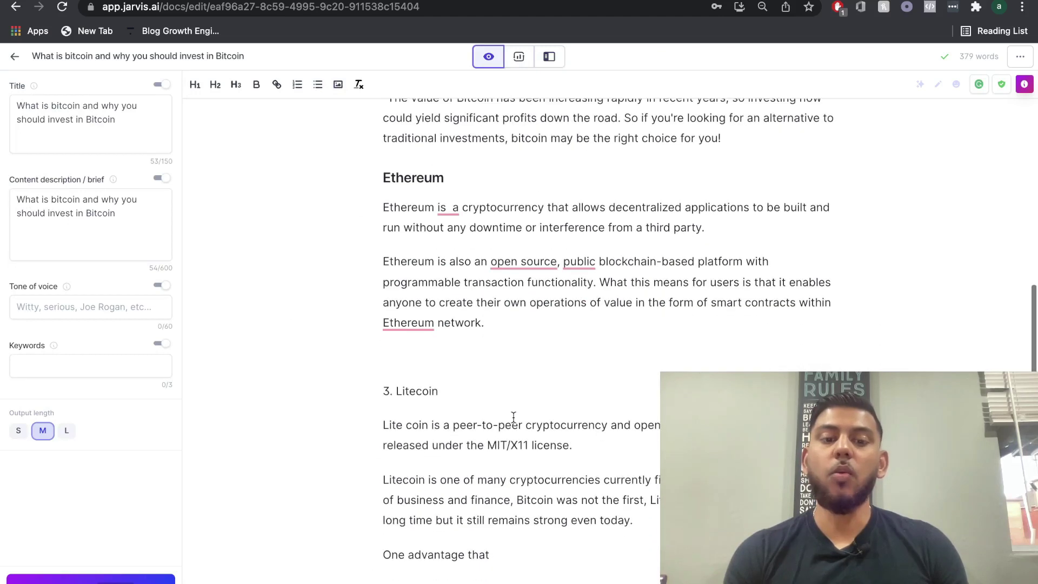